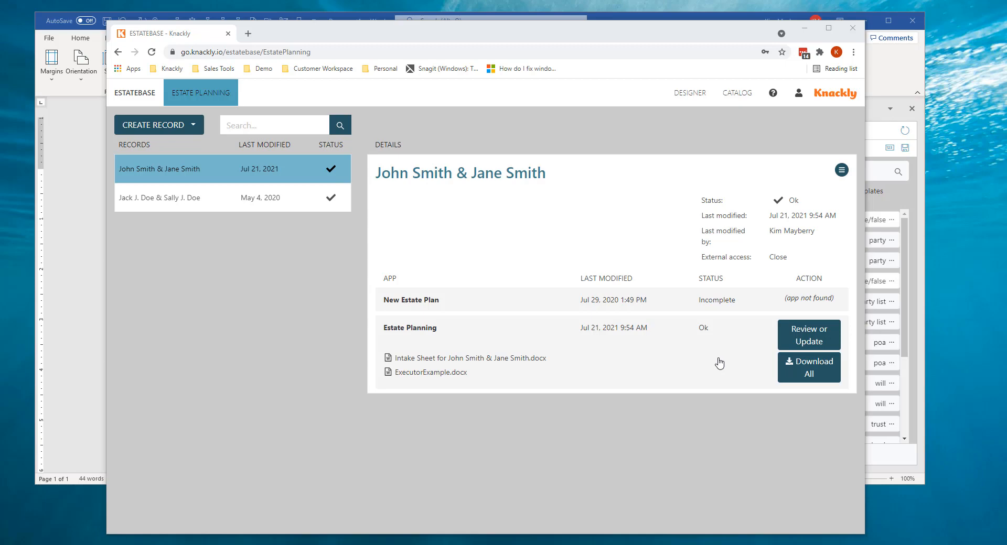
# Step: Open the will model through the EstatePlan model's ClientWill variable and move InitialExecutors to the top of its variables
pyautogui.click(690, 93)
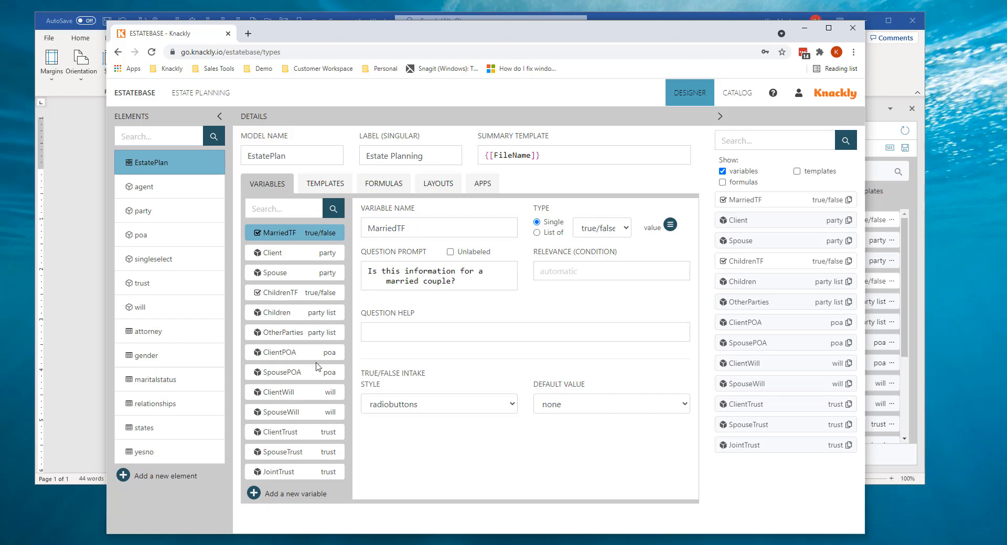
pyautogui.click(282, 397)
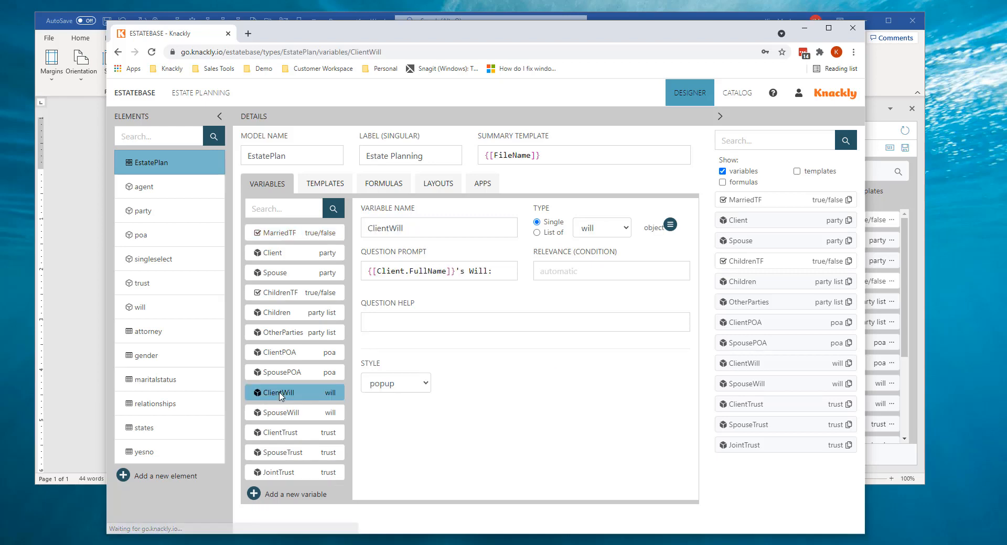
pyautogui.click(331, 394)
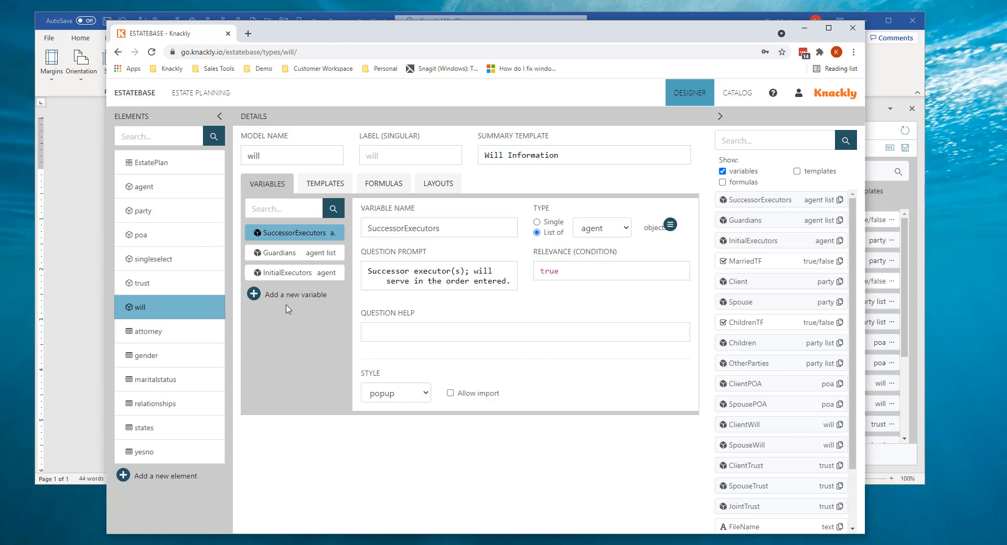
pyautogui.moveTo(281, 272); pyautogui.dragTo(284, 231)
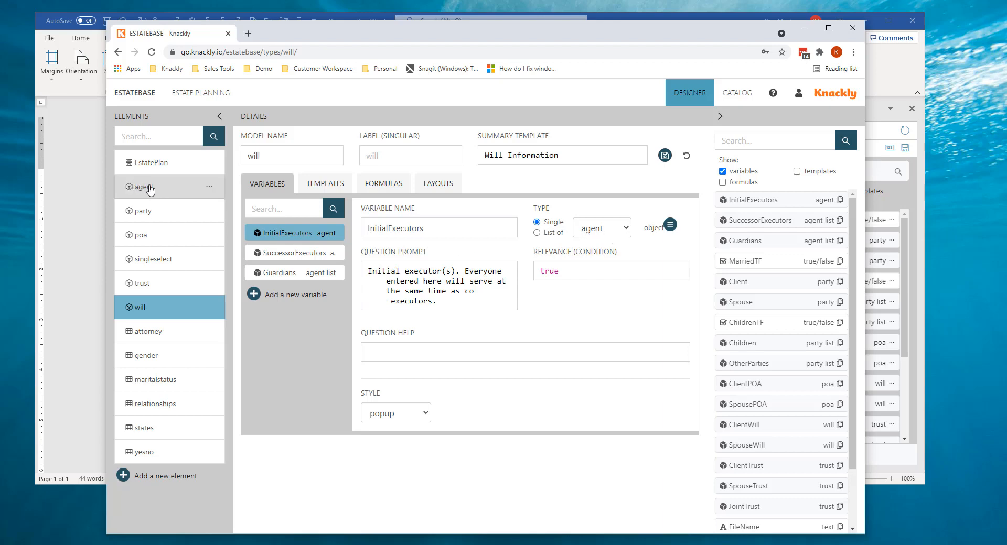
# Step: Widen the details area and compare the type, prompt and relevance of the InitialExecutors and SuccessorExecutors variables
pyautogui.click(720, 116)
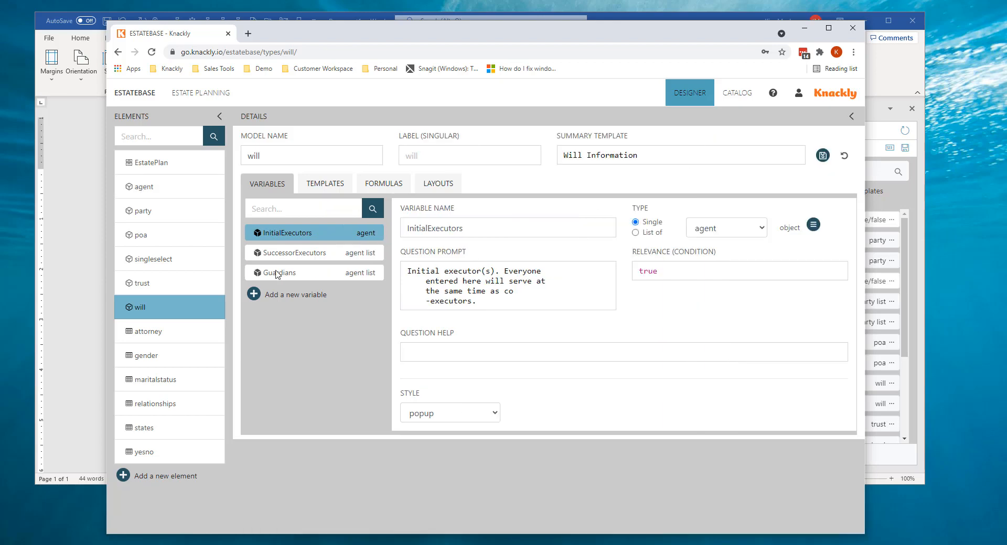
pyautogui.click(307, 253)
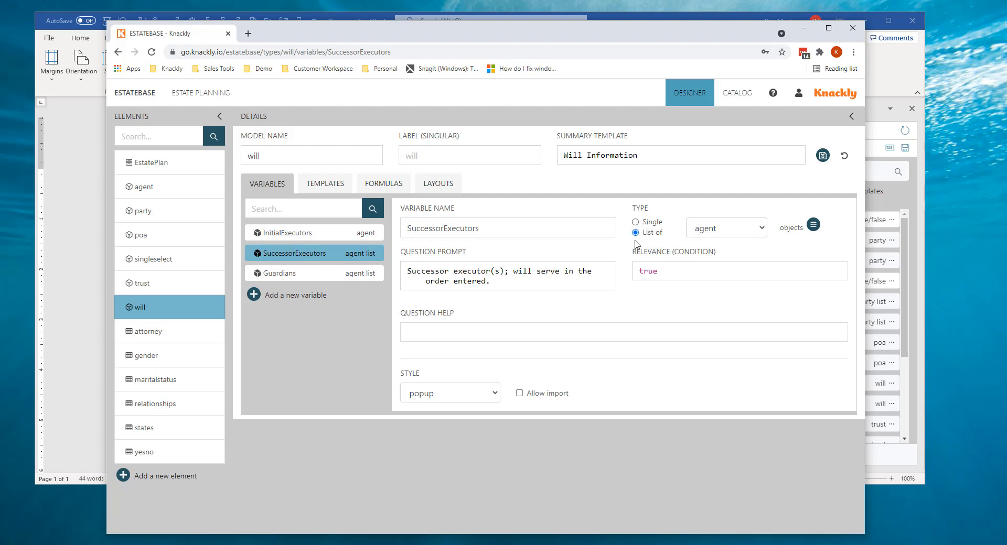
pyautogui.click(339, 237)
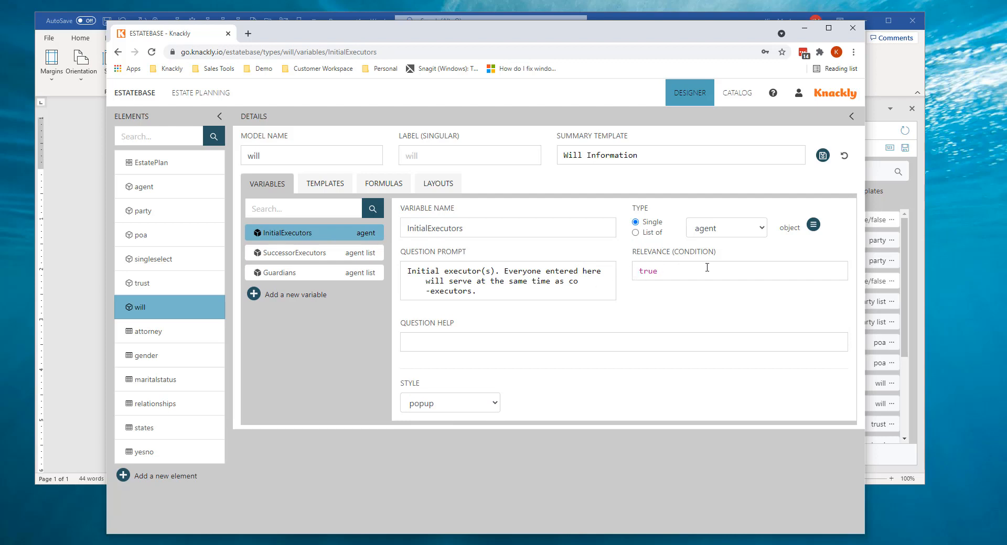
pyautogui.click(262, 254)
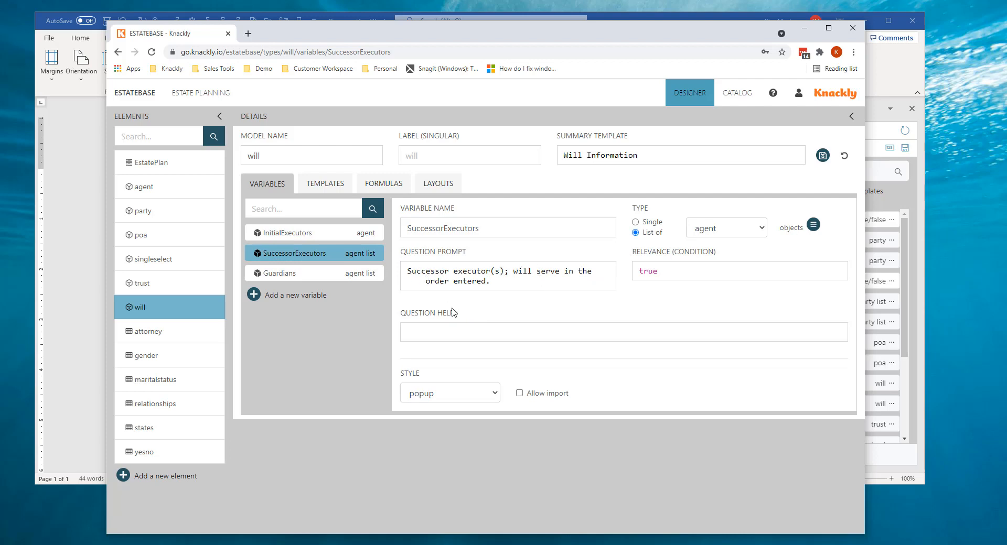
# Step: Open the agent model through the InitialExecutors variable and examine its ServeAloneMC and Acting variables
pyautogui.click(366, 233)
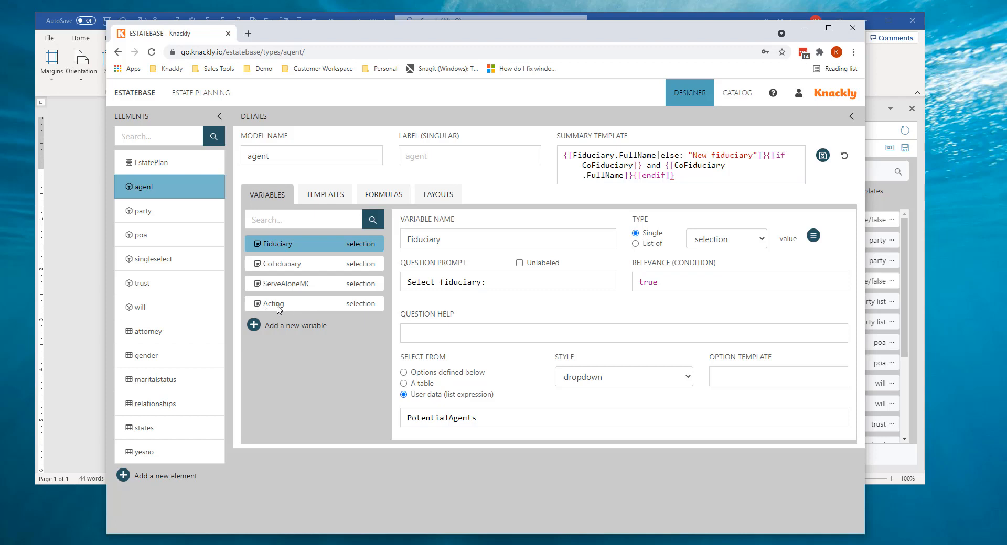
pyautogui.click(318, 284)
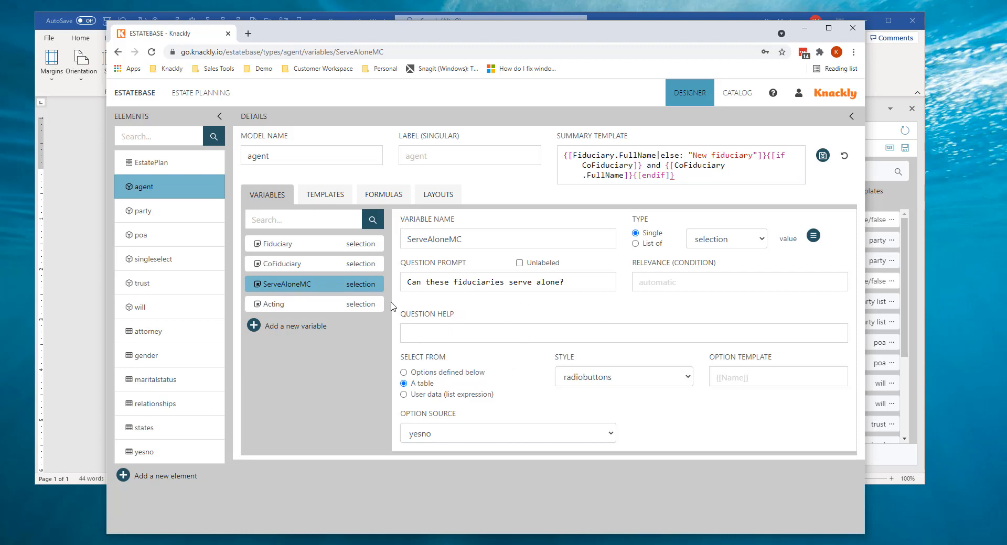
pyautogui.click(309, 306)
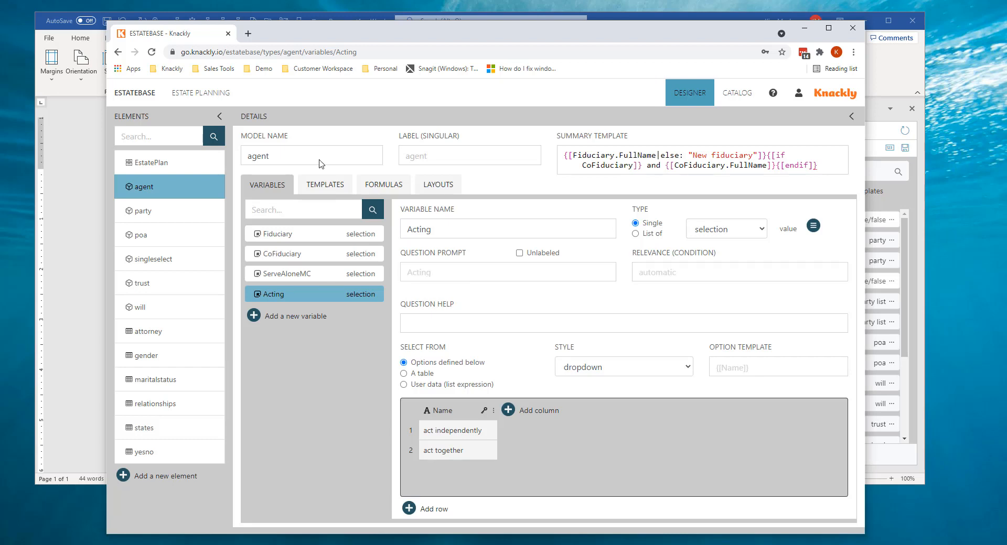
# Step: Open the initial executors entry of the client's will in the Estate Planning interview and clear its co-fiduciary
pyautogui.click(224, 97)
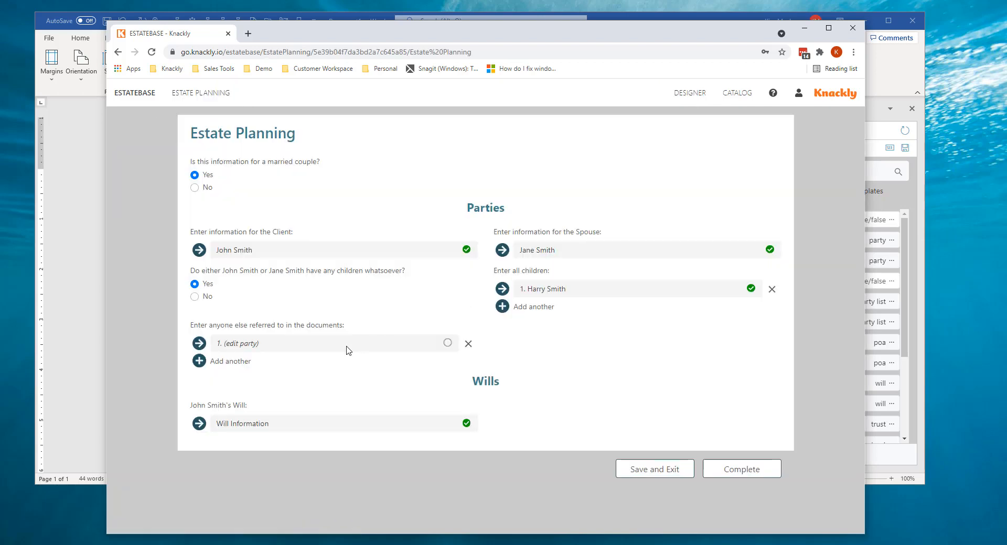
pyautogui.click(255, 424)
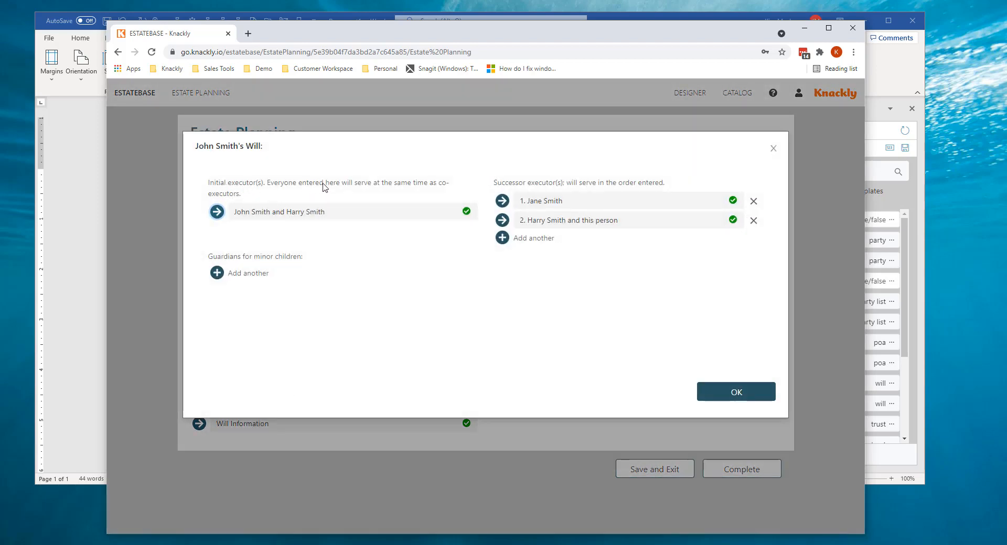
pyautogui.click(267, 215)
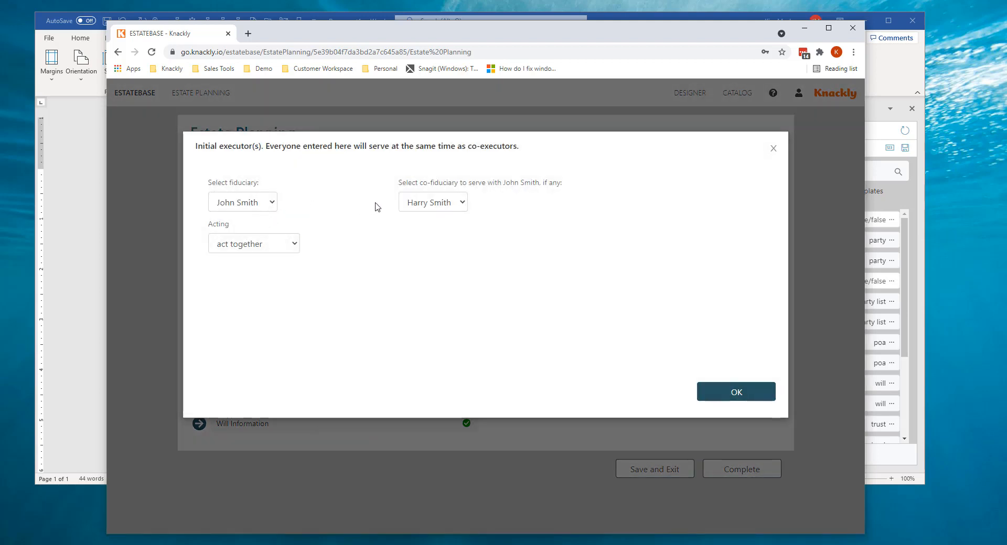
pyautogui.click(420, 203)
pyautogui.click(423, 228)
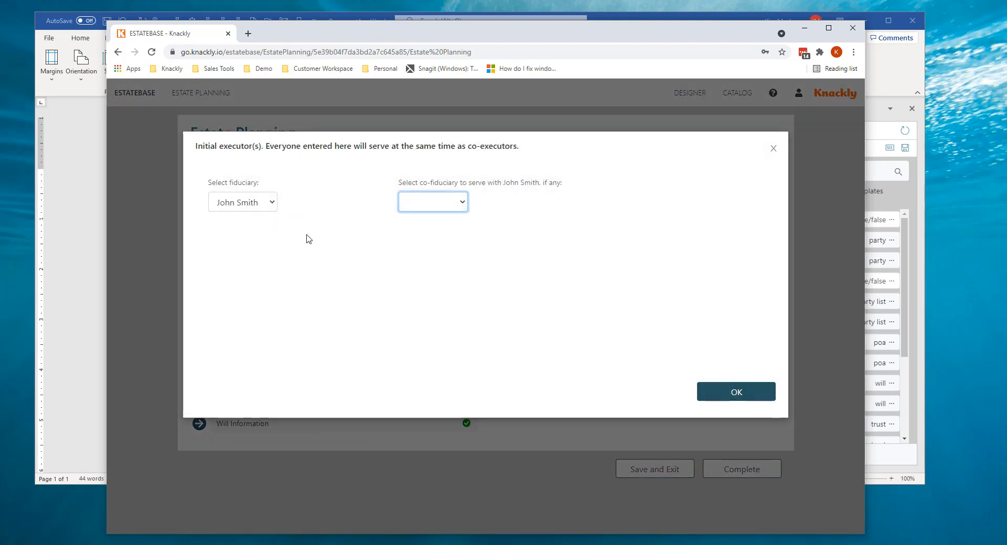
# Step: Choose the client's spouse as the initial executor fiduciary and the child as co-fiduciary
pyautogui.click(247, 201)
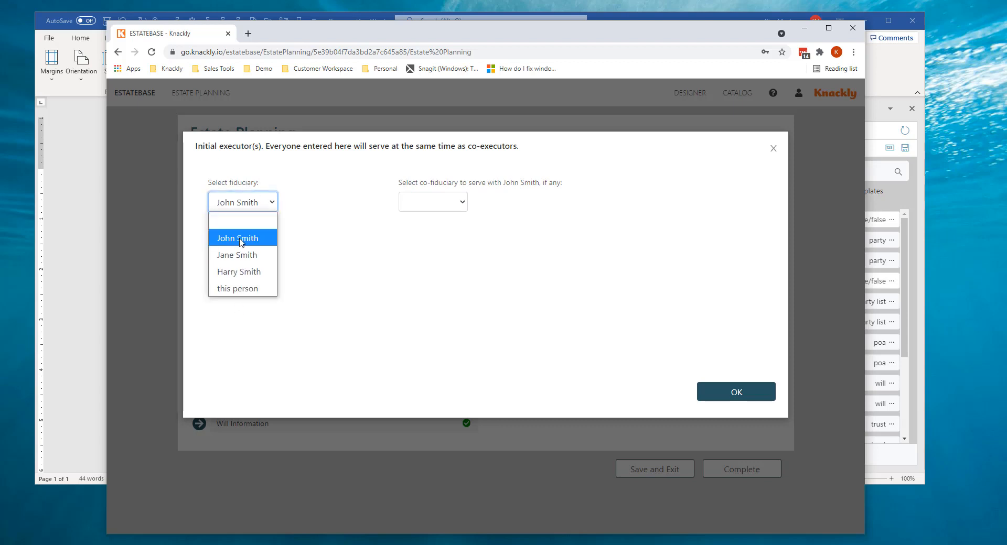
pyautogui.click(245, 256)
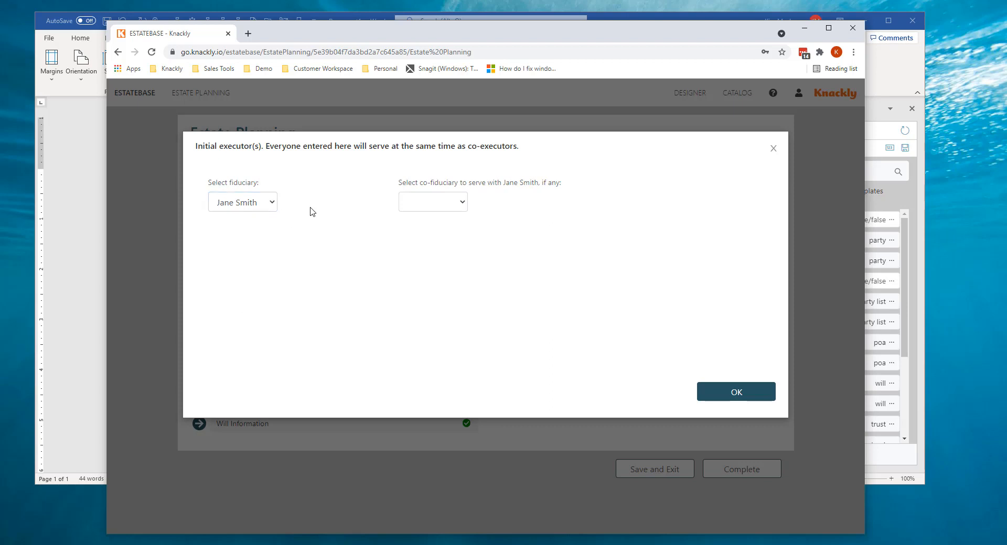
pyautogui.click(461, 207)
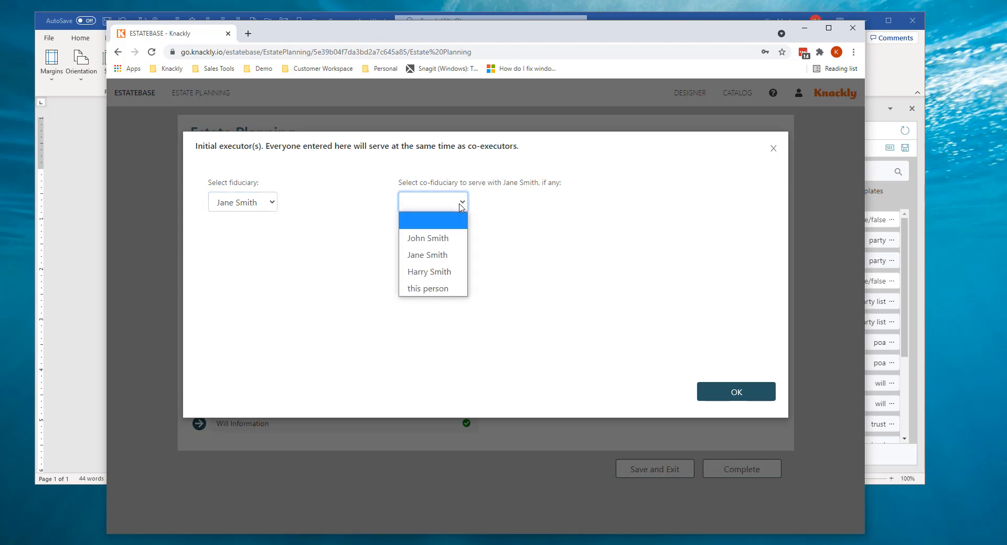
pyautogui.click(437, 272)
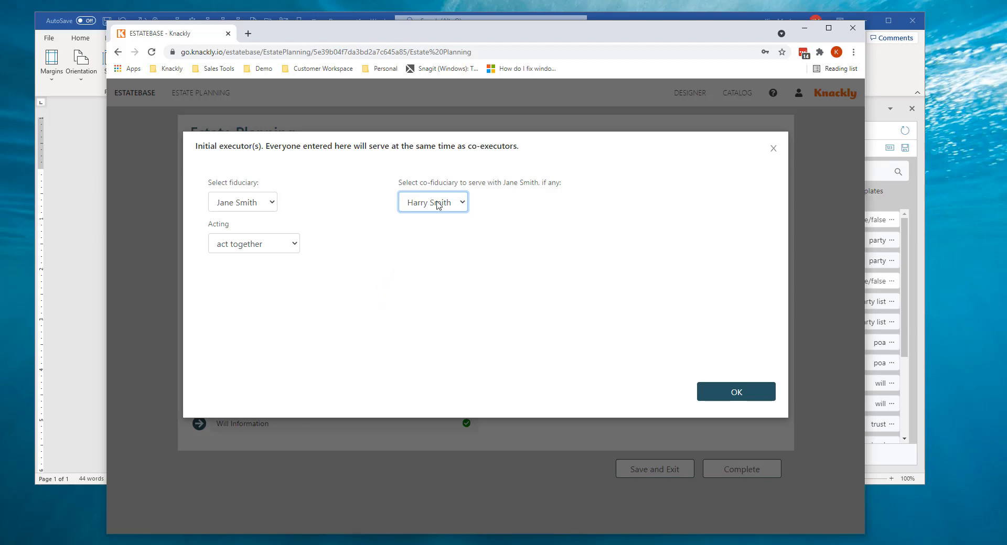
# Step: Try act independently for the initial co-executors, set them back to act together, and accept the entry
pyautogui.click(290, 245)
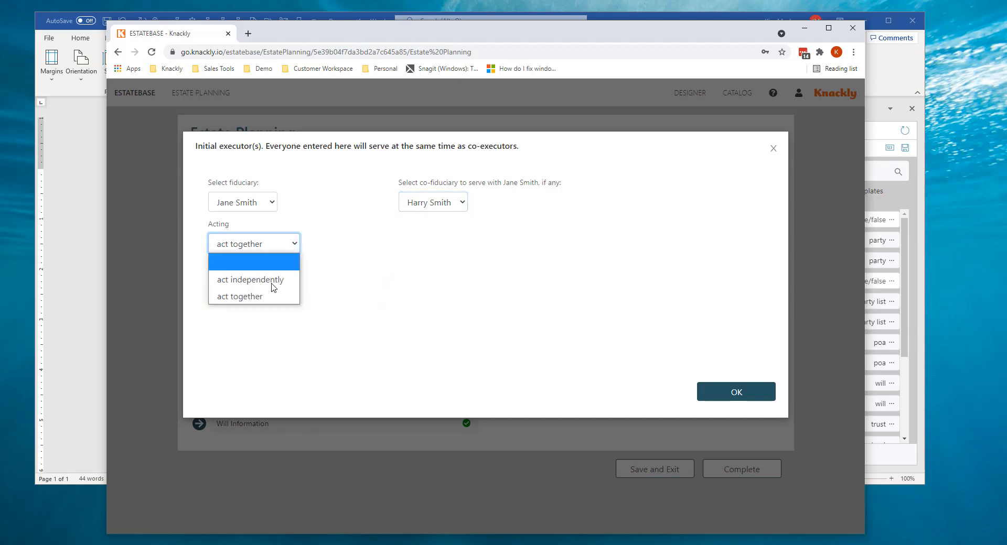
pyautogui.click(265, 285)
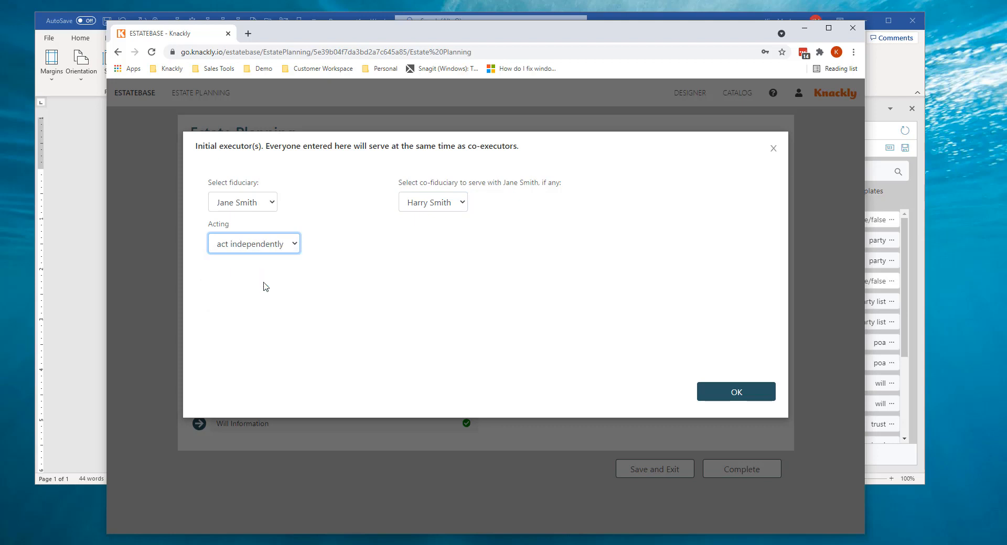
pyautogui.click(260, 250)
pyautogui.click(244, 298)
pyautogui.click(711, 392)
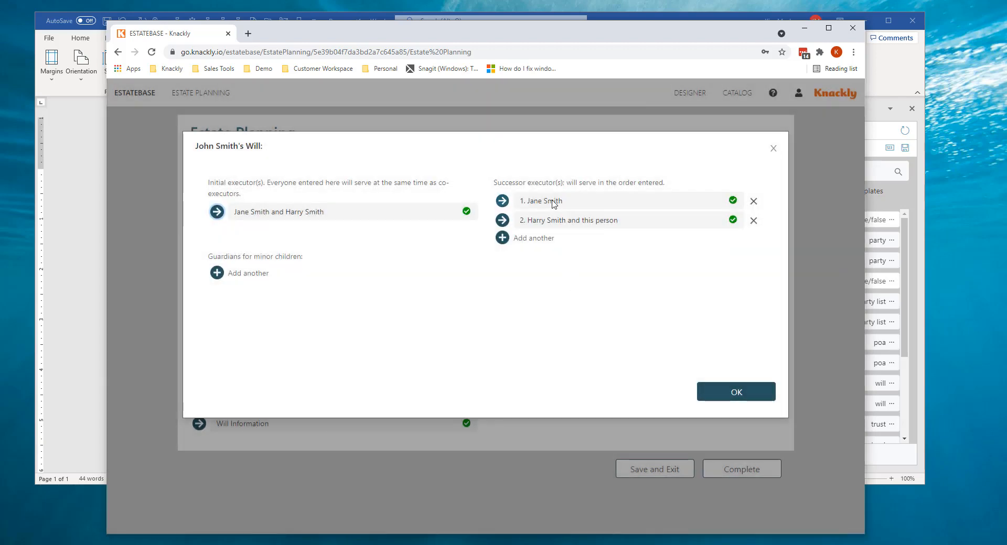
# Step: Review the fiduciary choices for the first successor executor without changing the selection, and close the will information
pyautogui.click(548, 202)
pyautogui.click(272, 204)
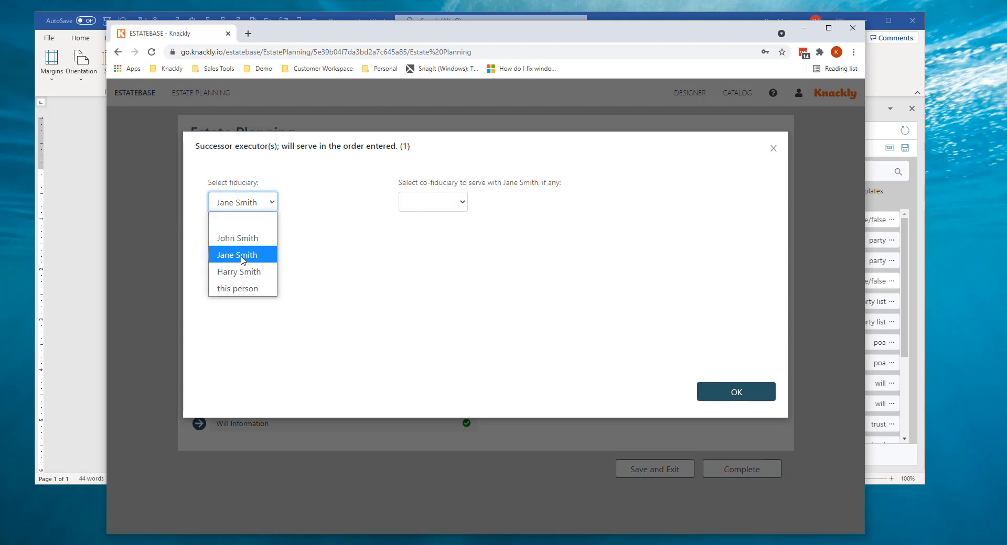
pyautogui.click(324, 261)
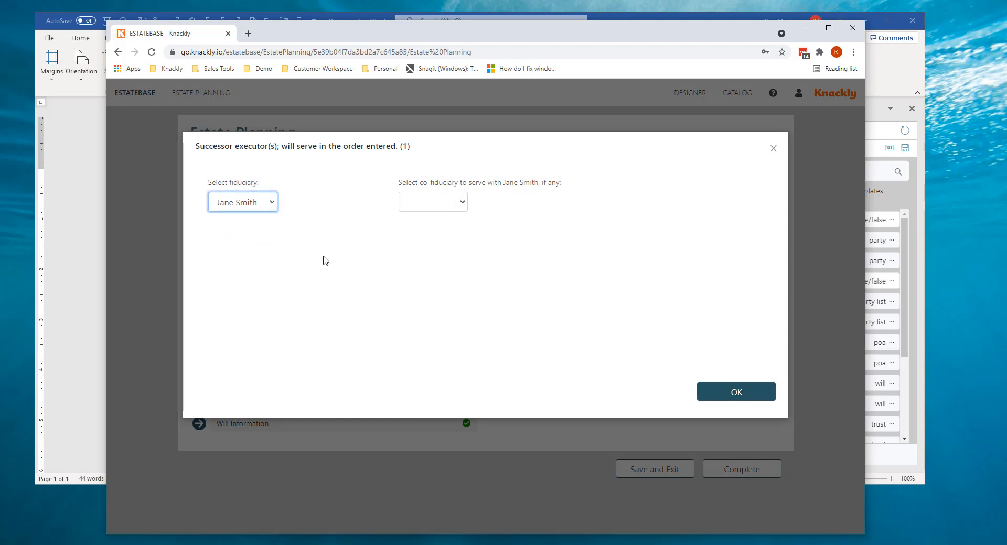
pyautogui.click(271, 204)
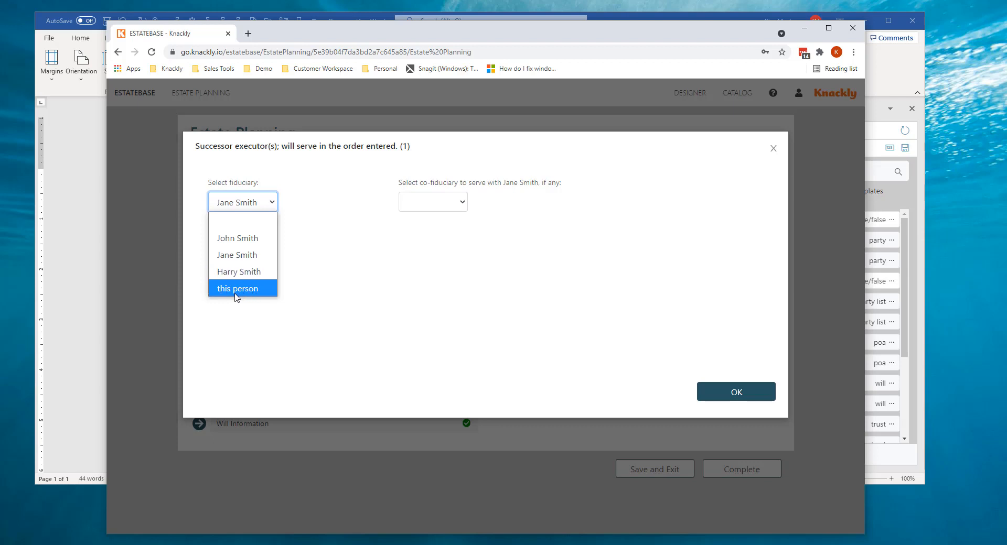
pyautogui.click(366, 272)
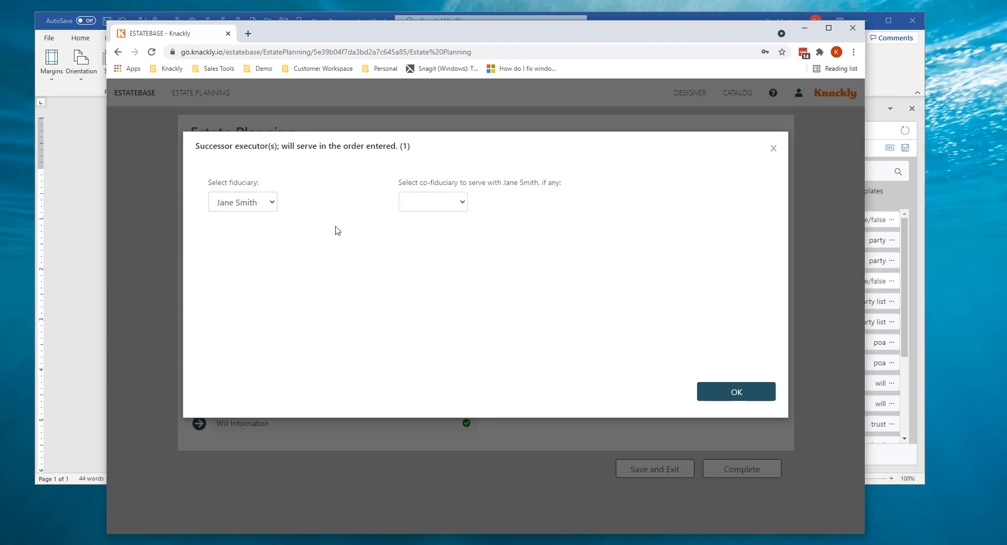
pyautogui.click(758, 397)
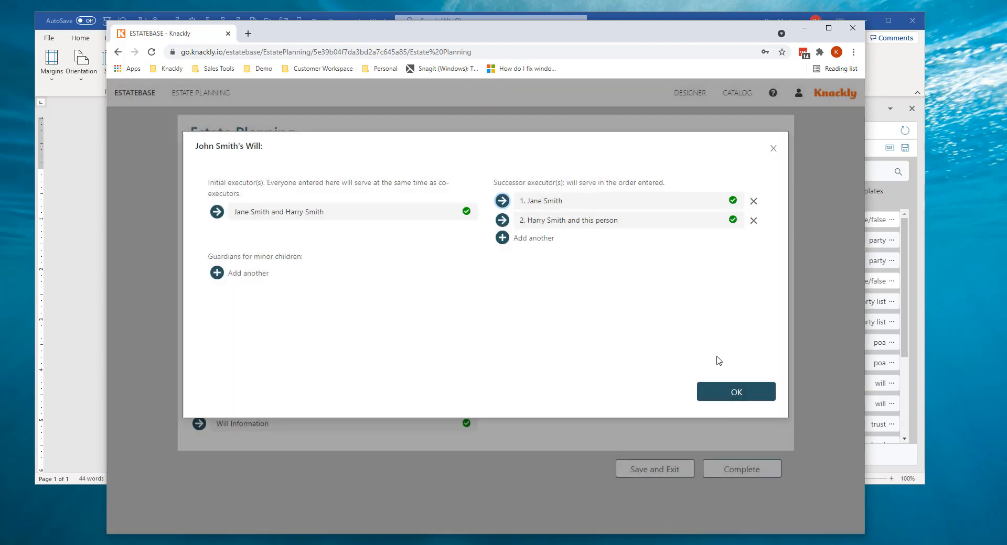
pyautogui.click(730, 393)
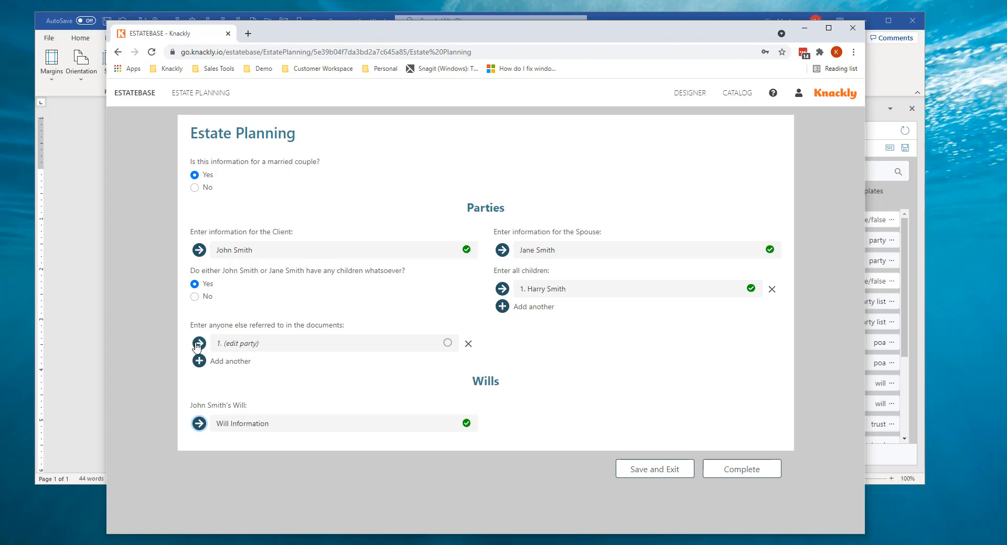
# Step: Fill in the first other party's first and last name, set the gender to male, and accept the party entry
pyautogui.click(233, 346)
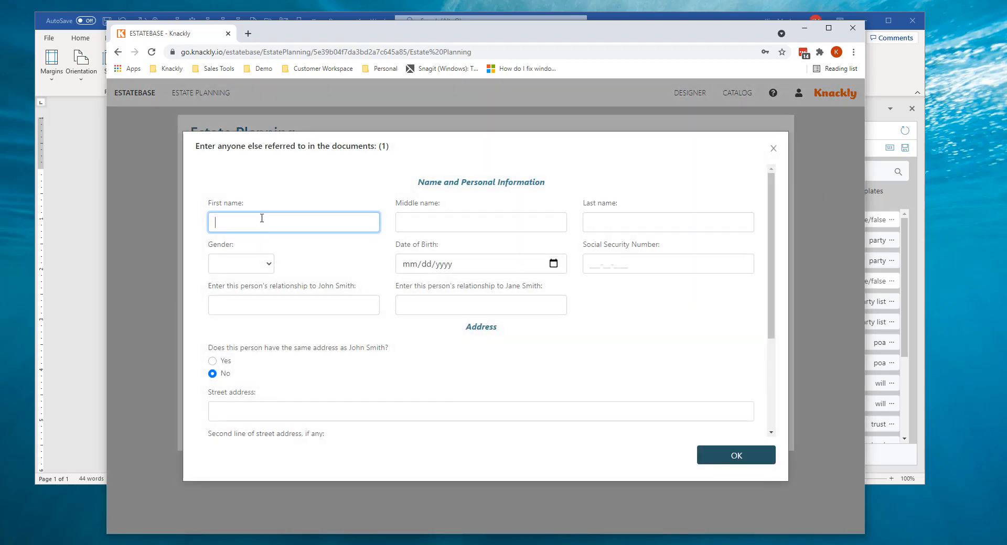
pyautogui.write('Mary')
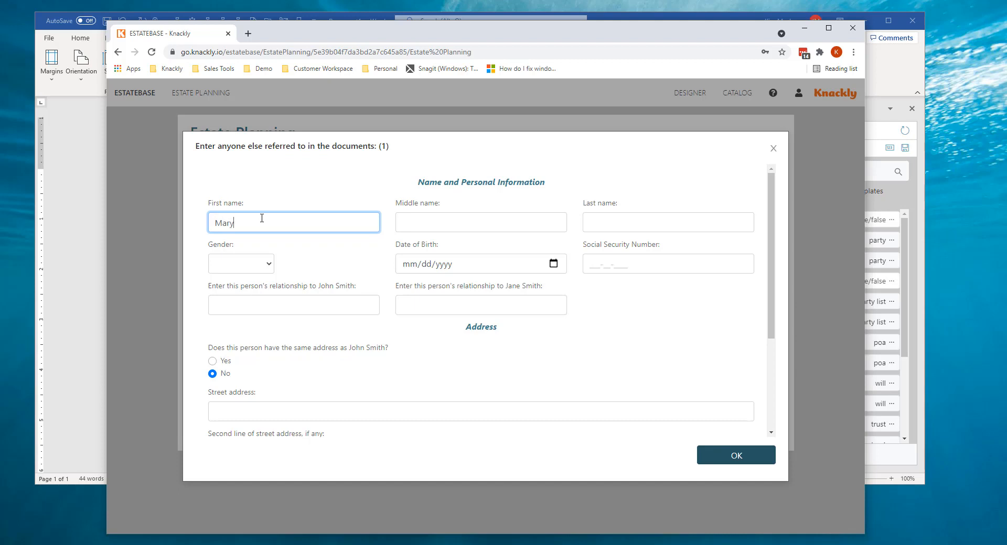
pyautogui.press('Tab')
pyautogui.press('Tab')
pyautogui.write('Jones')
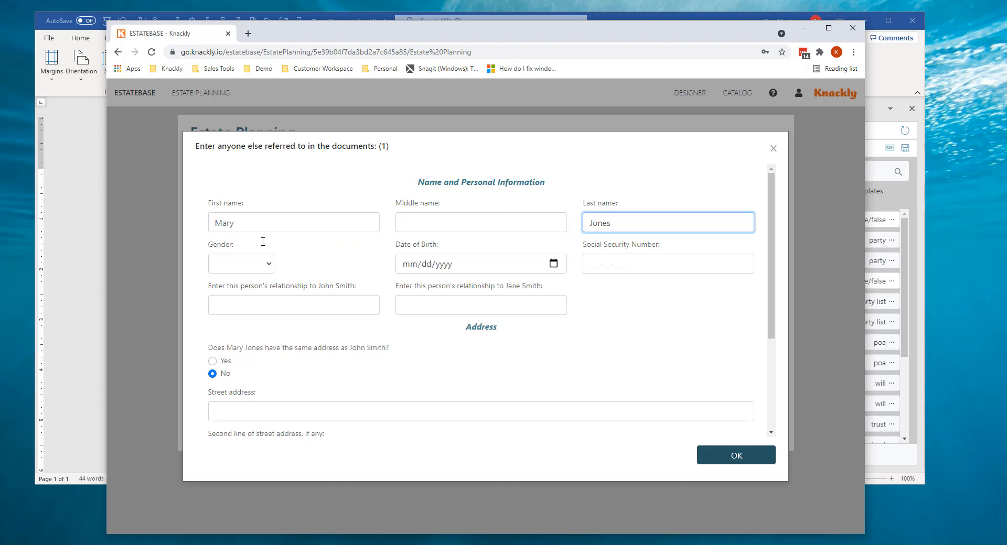
pyautogui.click(263, 264)
pyautogui.click(225, 299)
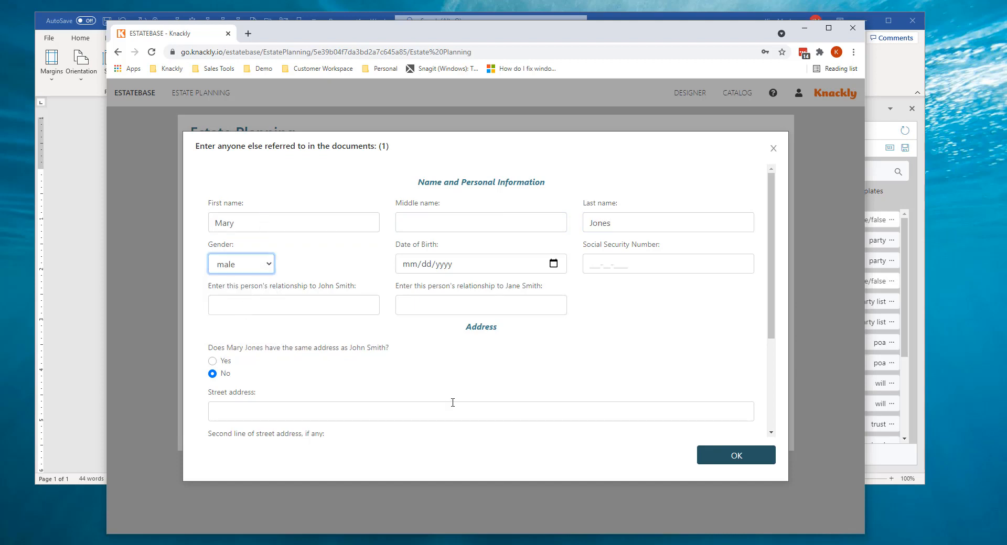
pyautogui.scroll(-2, 631, 375)
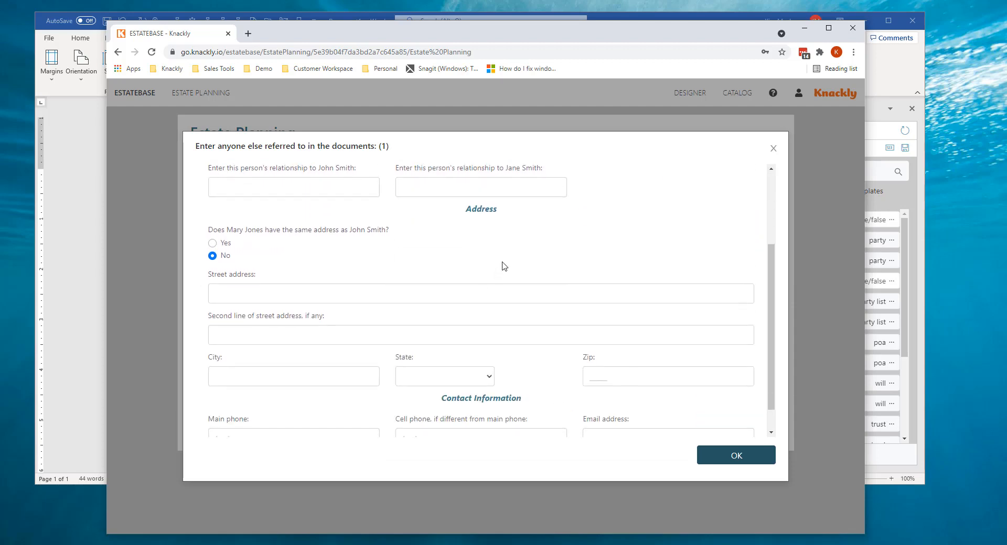
pyautogui.scroll(-1, 452, 317)
pyautogui.scroll(2, 453, 317)
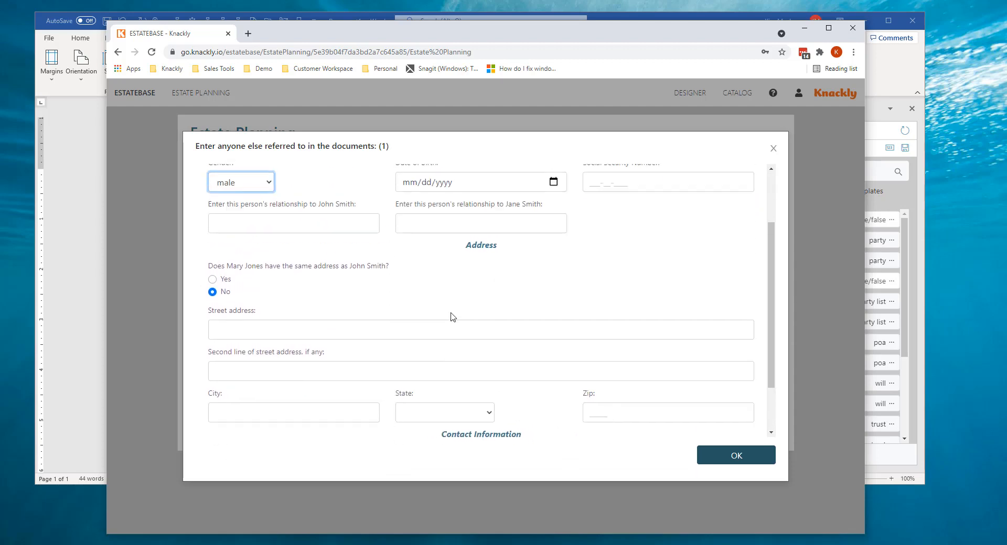
pyautogui.scroll(3, 453, 317)
pyautogui.click(719, 456)
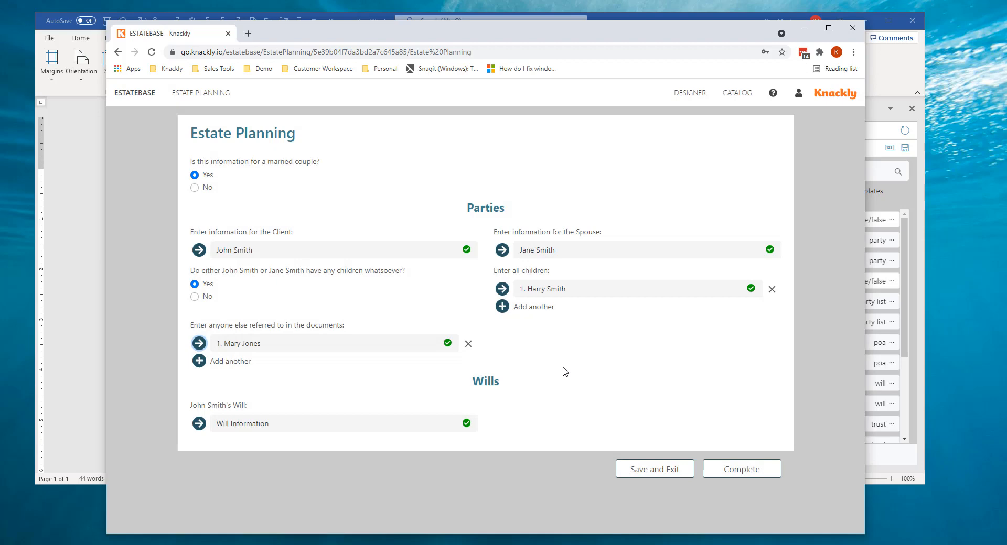
# Step: Clear the co-fiduciary for the second successor executor in the client's will information and accept the entry
pyautogui.click(253, 425)
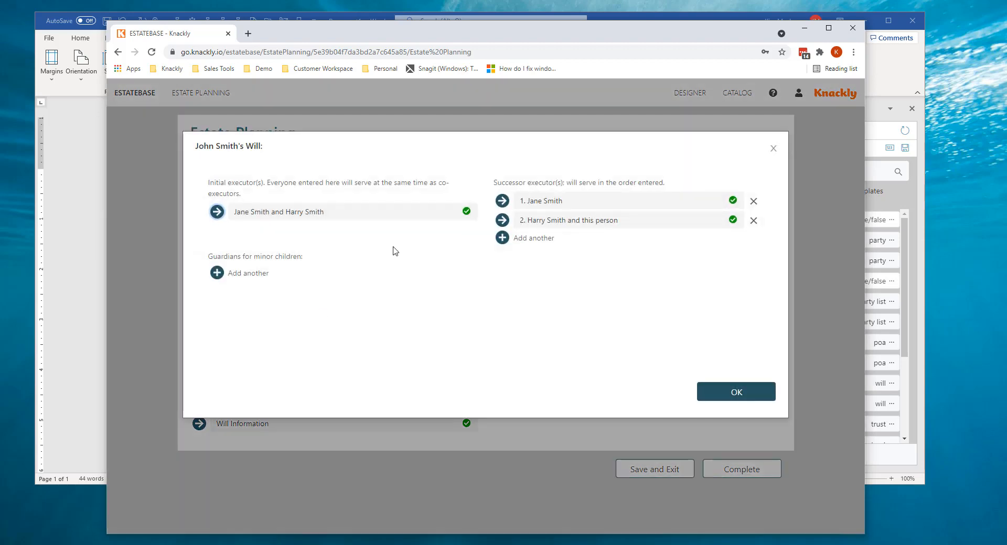
pyautogui.click(560, 219)
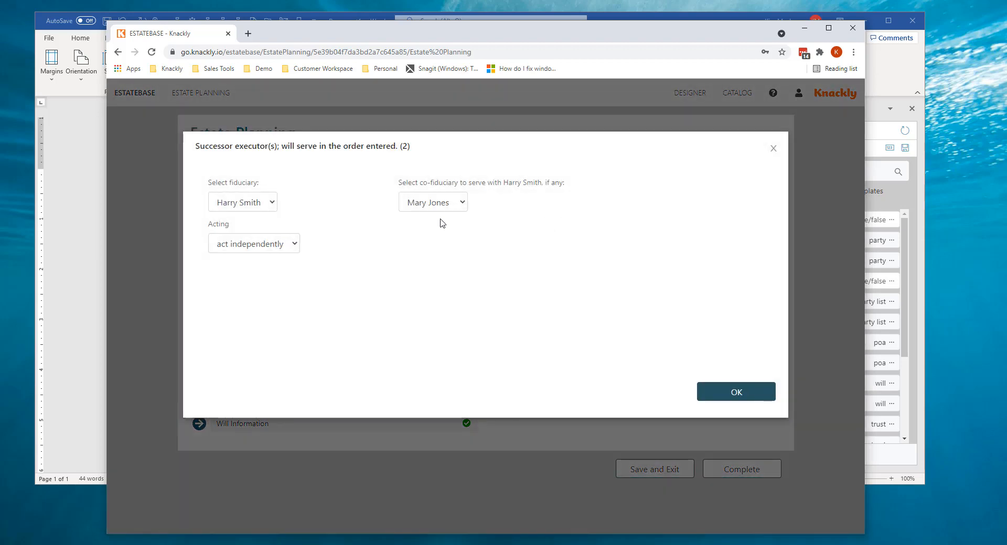
pyautogui.click(446, 201)
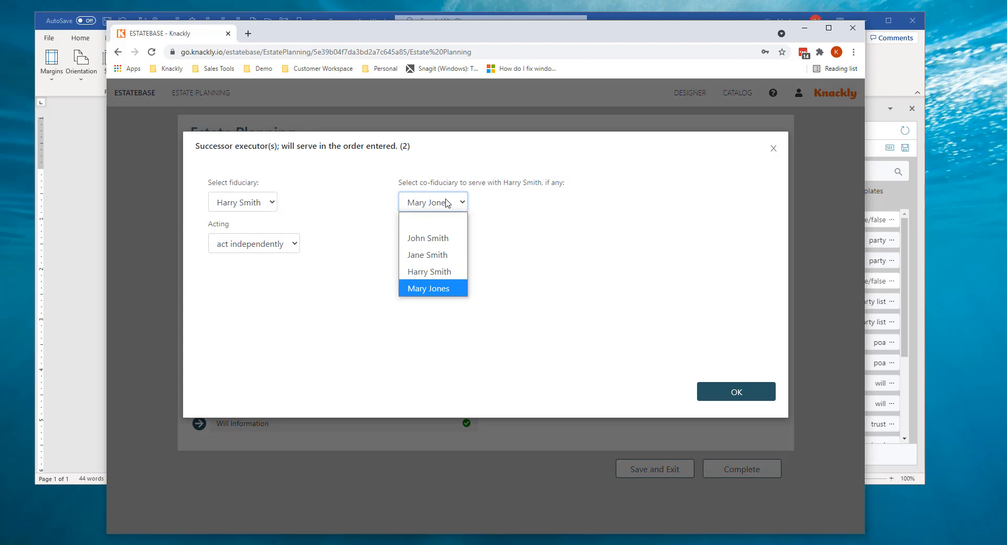
pyautogui.click(423, 290)
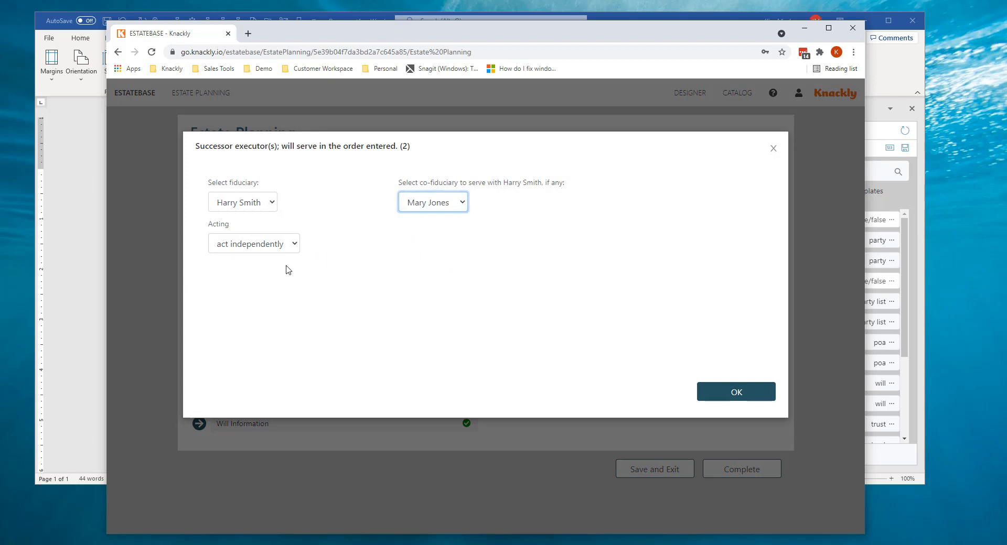
pyautogui.click(457, 202)
pyautogui.click(436, 220)
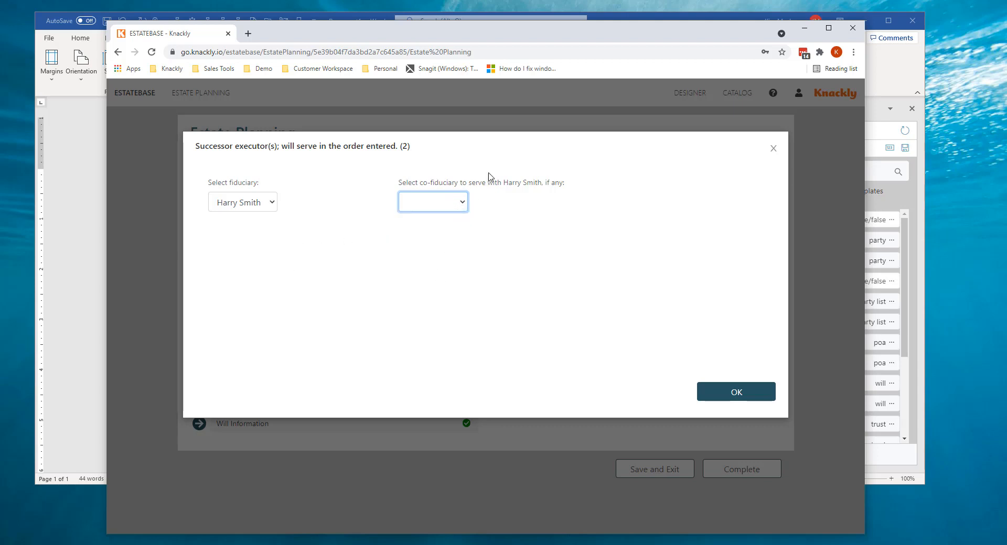
pyautogui.click(737, 393)
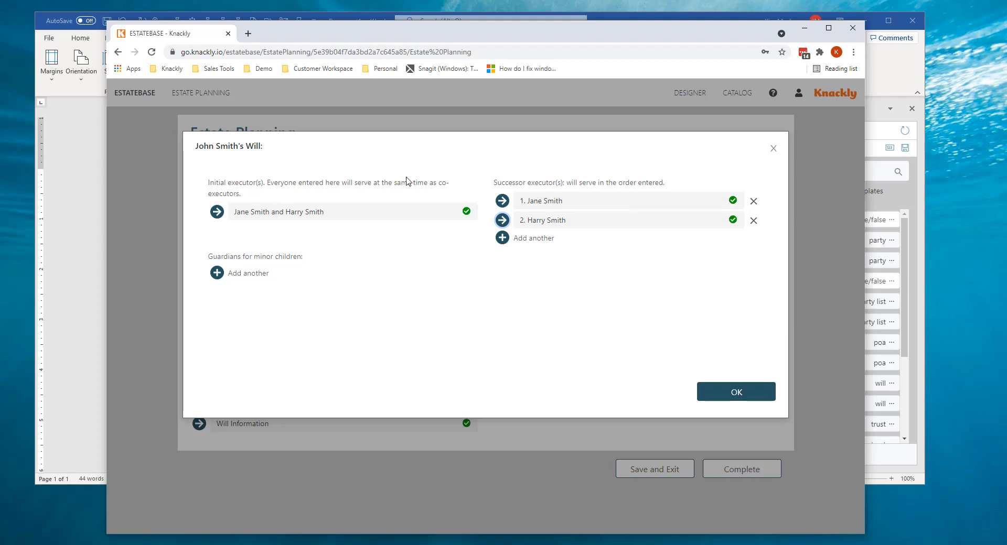
# Step: Accept the will information, complete the Estate Planning interview, and open the generated ExecutorExample.docx in Word
pyautogui.click(731, 394)
pyautogui.click(750, 407)
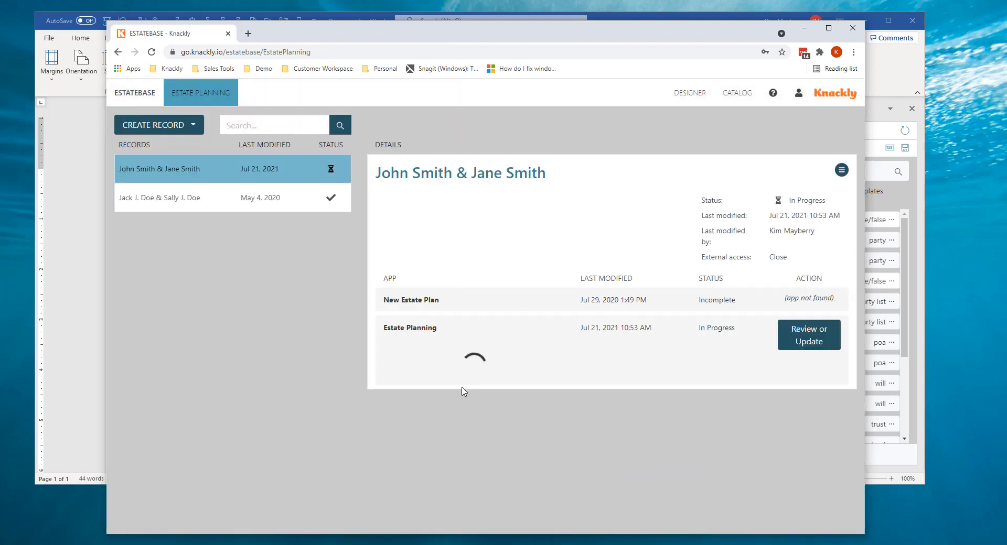
pyautogui.click(435, 376)
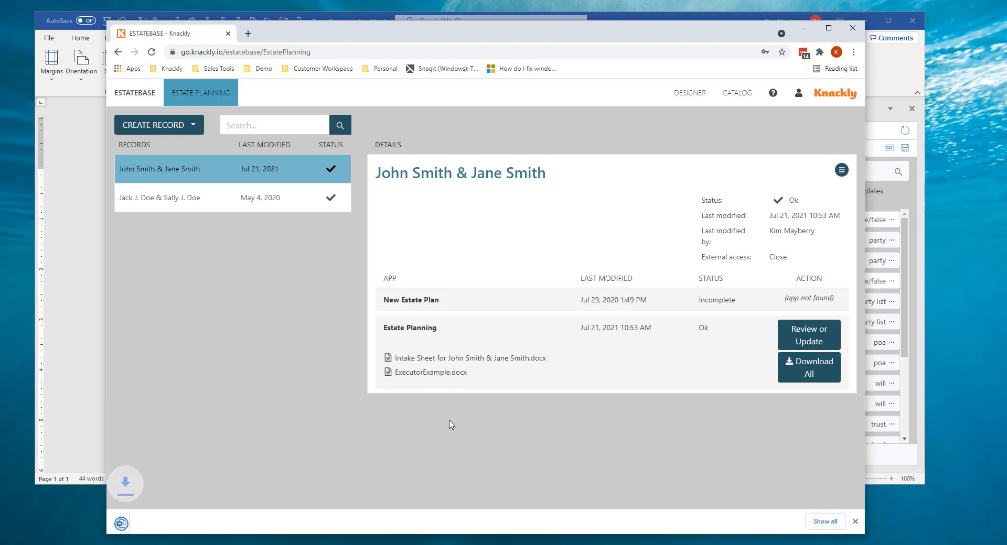
pyautogui.click(185, 522)
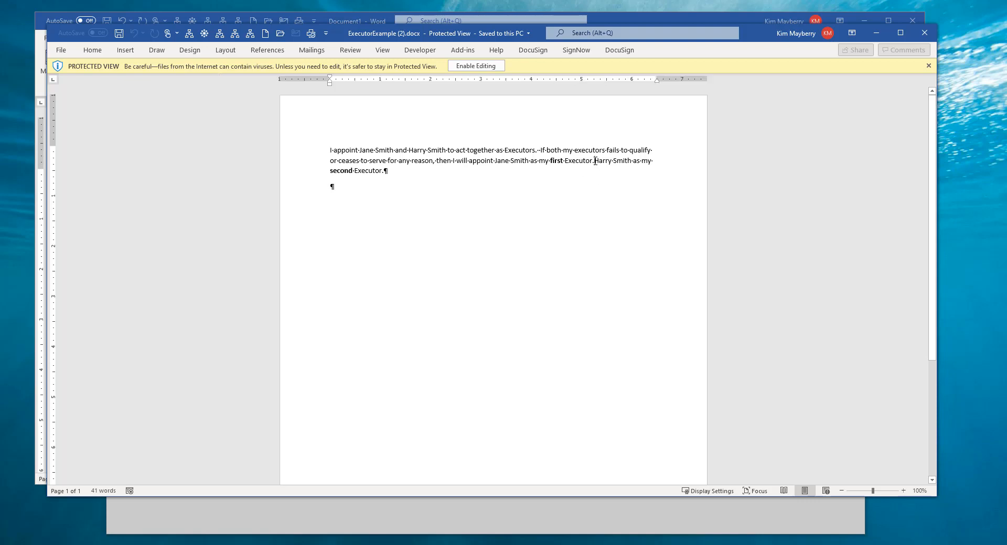
# Step: Examine the successor executor wording in the generated document, and return to the Document1 template
pyautogui.moveTo(594, 160); pyautogui.dragTo(441, 162)
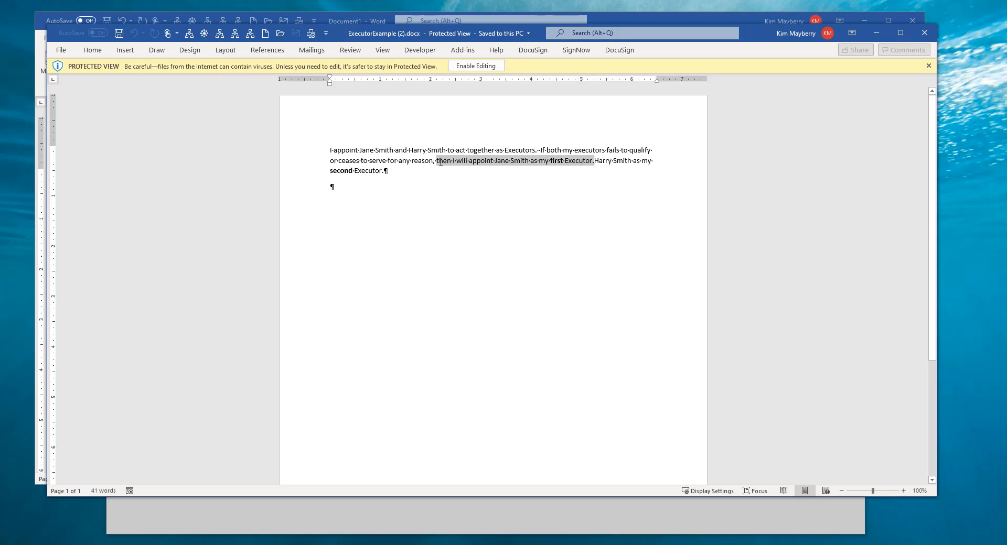
pyautogui.click(597, 166)
pyautogui.press('space')
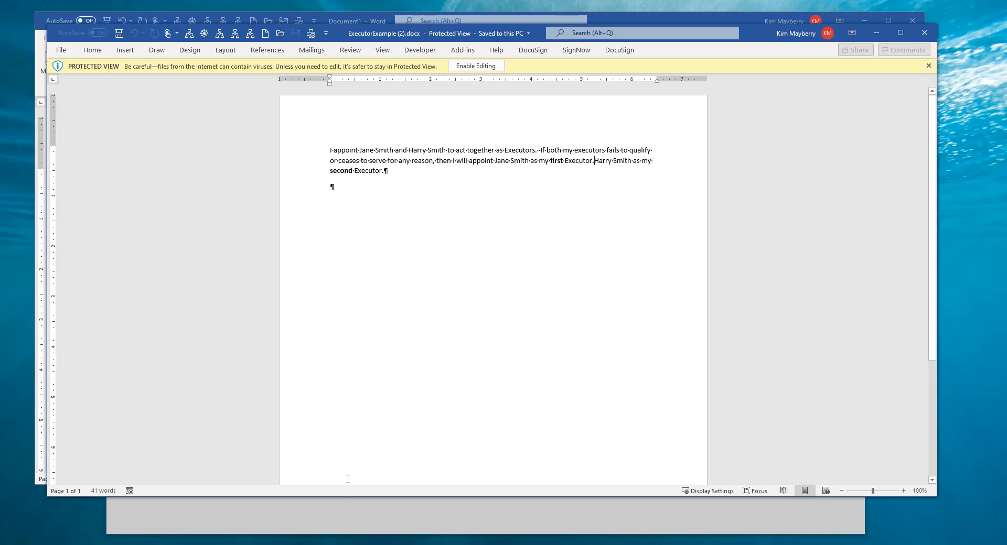
pyautogui.moveTo(347, 544)
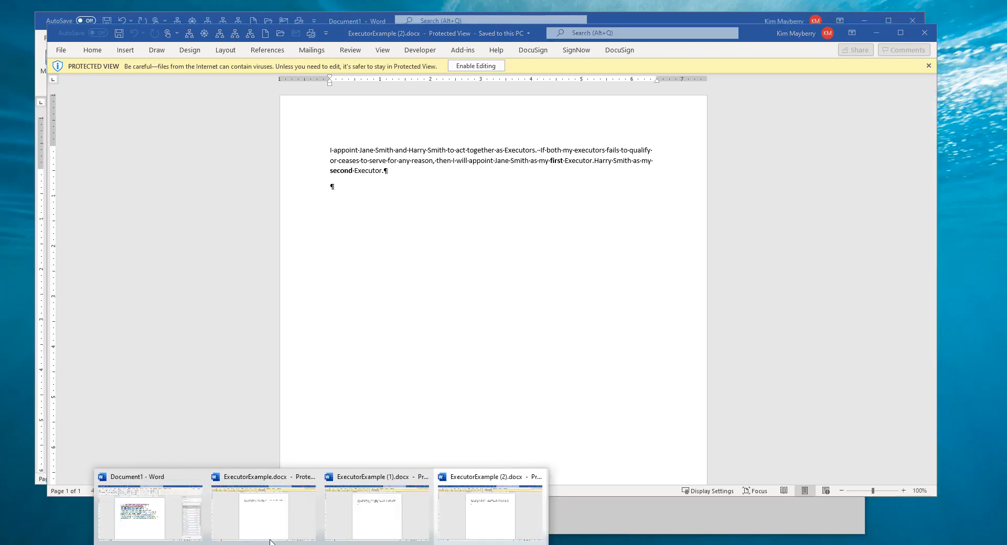
pyautogui.click(135, 517)
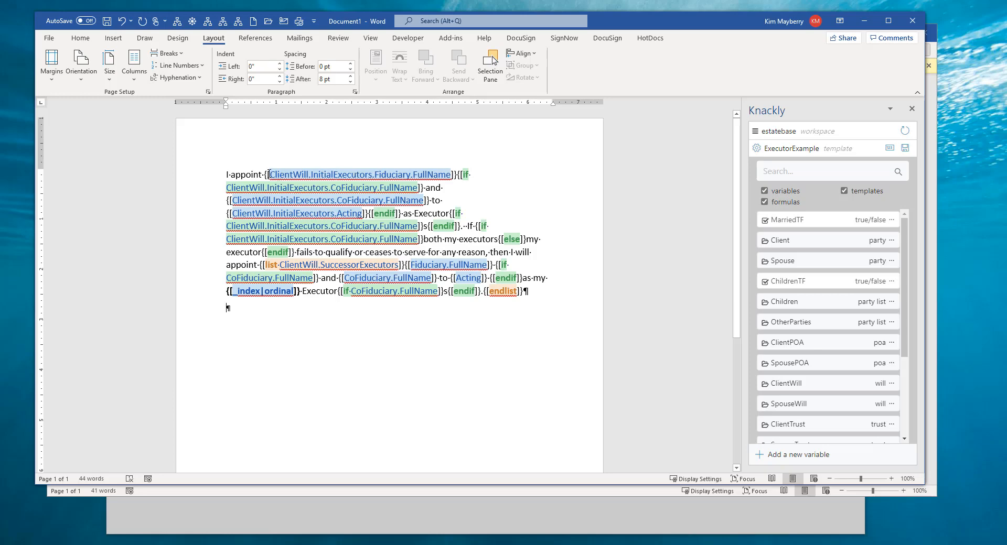
# Step: Trace the template's ClientWill.InitialExecutors.Fiduciary.FullName field through the nested Knackly variables from ClientWill to the fiduciary's FullName
pyautogui.moveTo(271, 174); pyautogui.dragTo(309, 175)
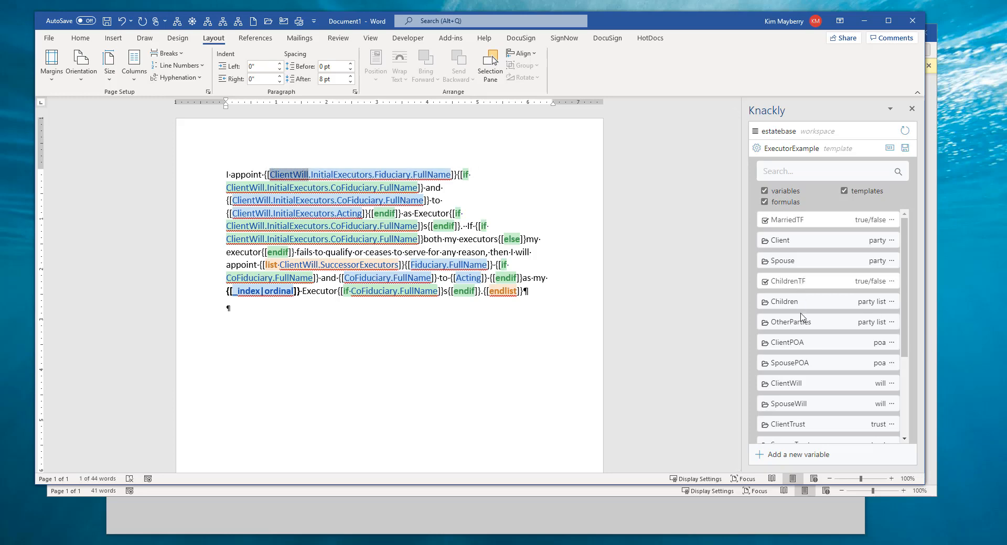
pyautogui.click(810, 385)
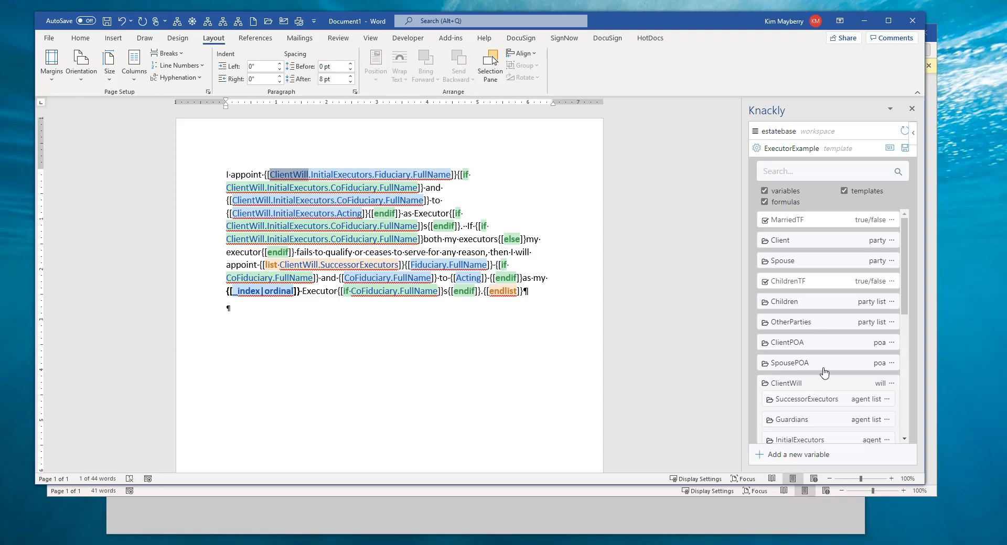
pyautogui.scroll(-3, 821, 368)
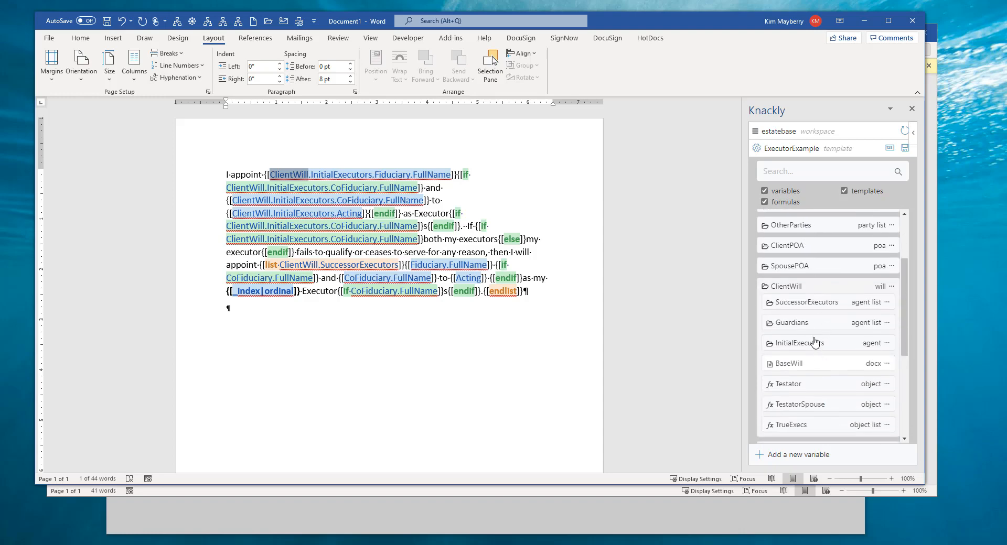
pyautogui.click(814, 340)
pyautogui.scroll(-1, 830, 356)
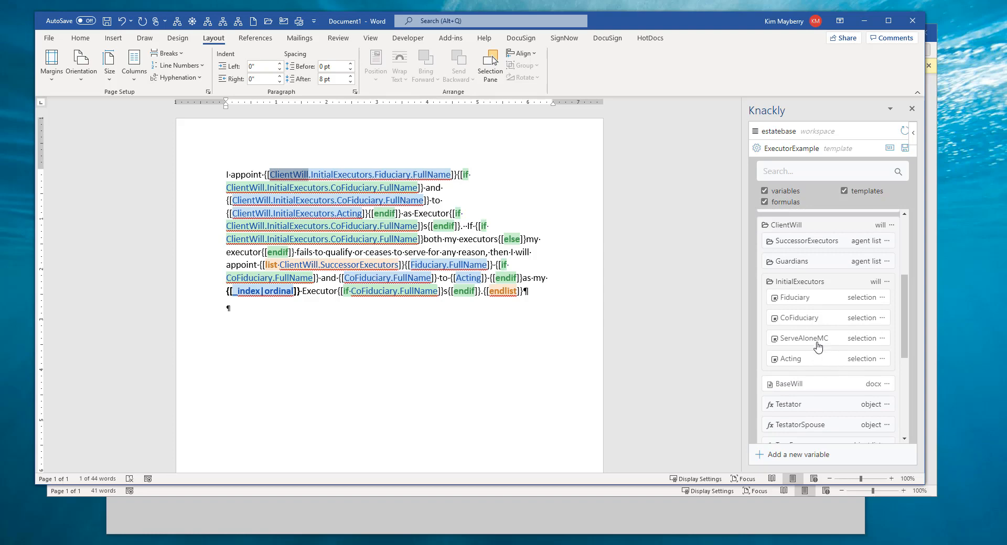
pyautogui.click(798, 300)
pyautogui.scroll(-5, 800, 325)
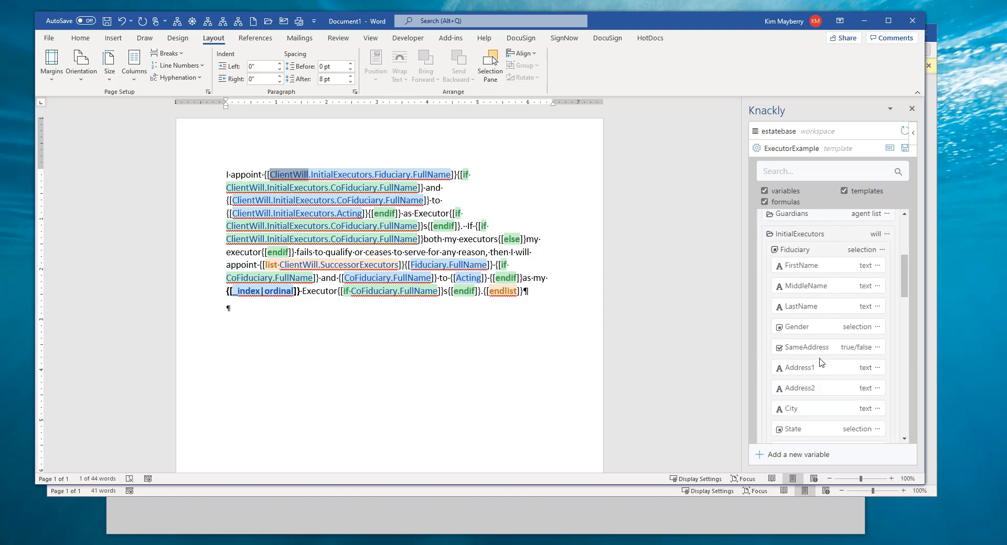
pyautogui.scroll(-3, 803, 362)
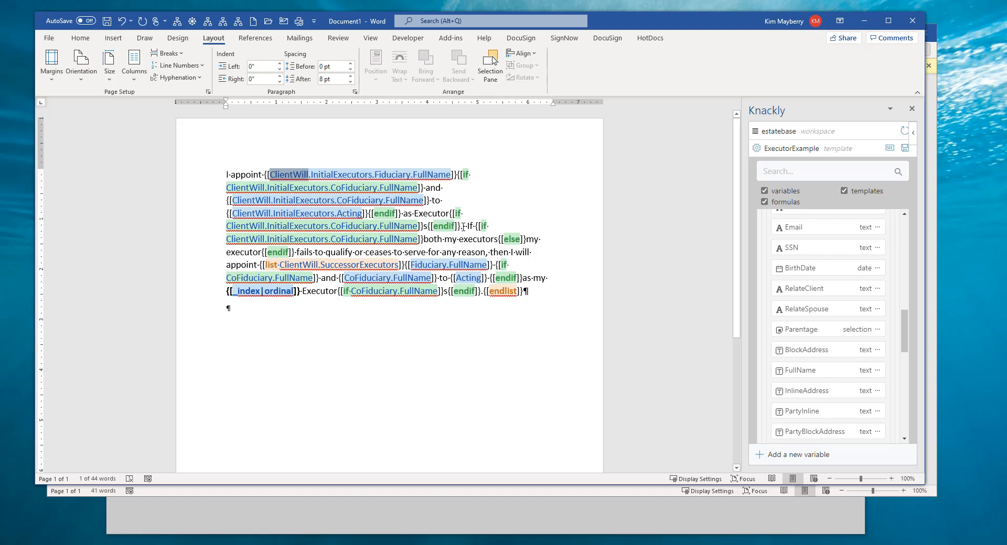
# Step: Highlight the initial executors sentence in the template to review its fiduciary fields and co-fiduciary conditions
pyautogui.moveTo(463, 226); pyautogui.dragTo(224, 177)
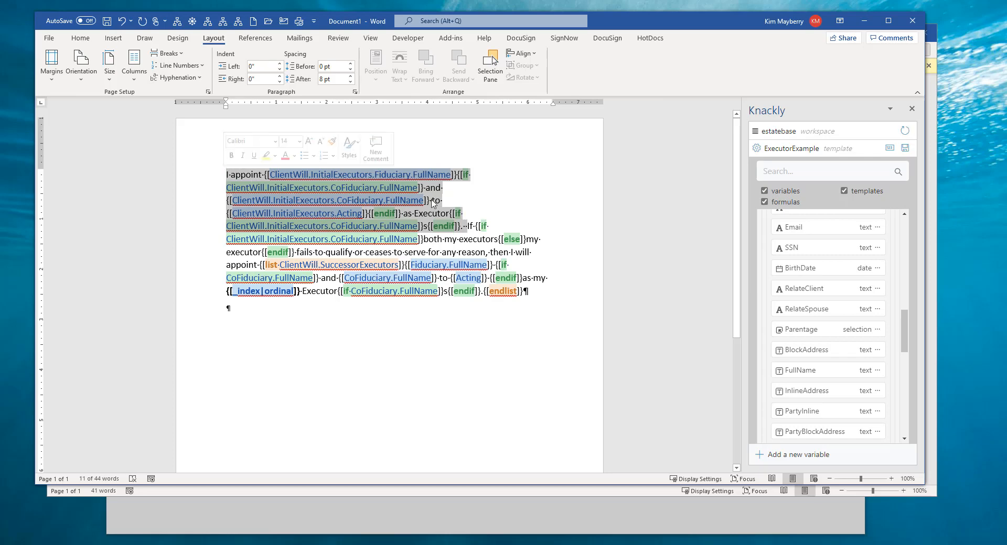
pyautogui.click(477, 244)
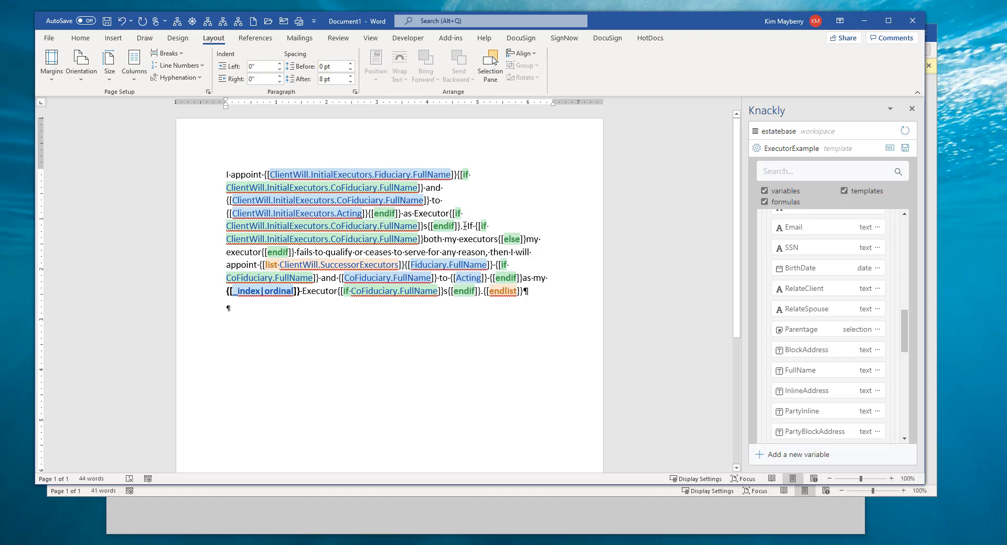
pyautogui.moveTo(482, 227); pyautogui.dragTo(386, 200)
pyautogui.click(469, 228)
# Step: Switch to Knackly in the browser, and reopen the Estate Planning interview at the client's will information
pyautogui.click(479, 492)
pyautogui.click(457, 529)
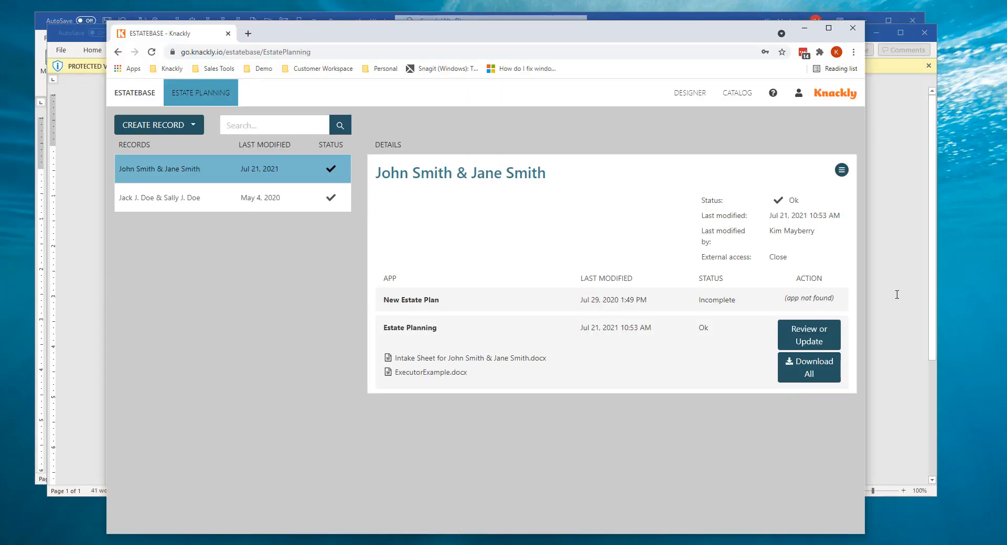
pyautogui.click(795, 338)
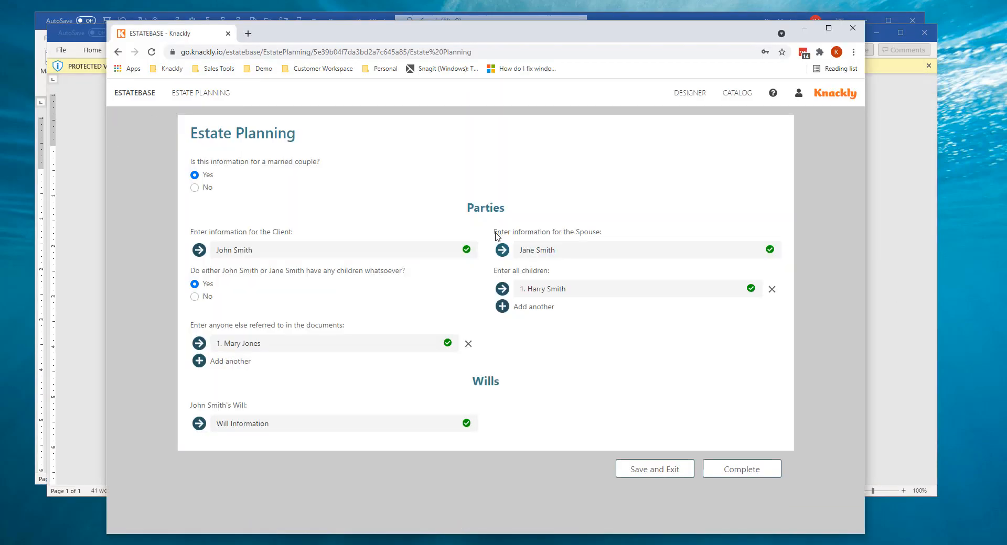
pyautogui.click(263, 426)
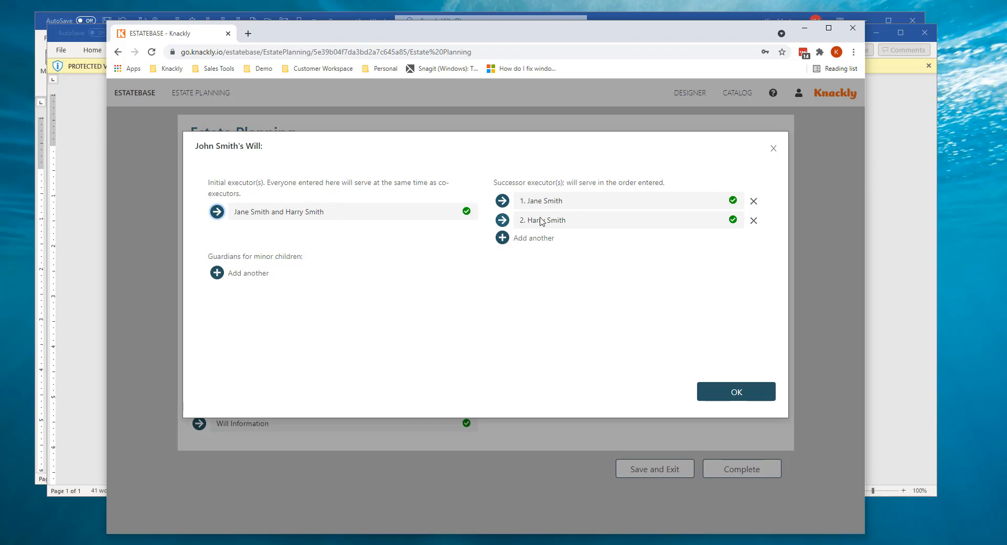
# Step: Switch back to the Word template and examine the ClientWill.SuccessorExecutors reference in the list field
pyautogui.click(892, 226)
pyautogui.click(876, 33)
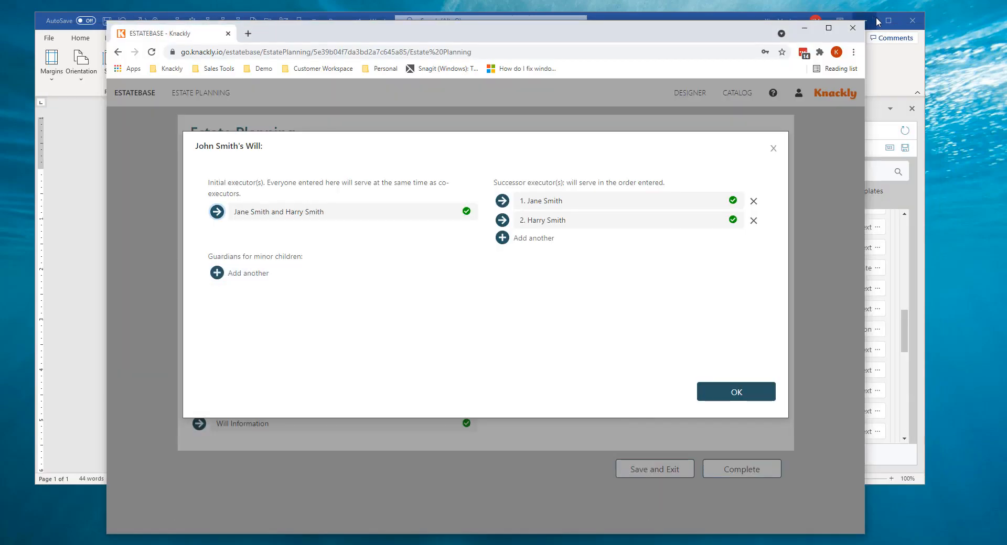
pyautogui.click(792, 19)
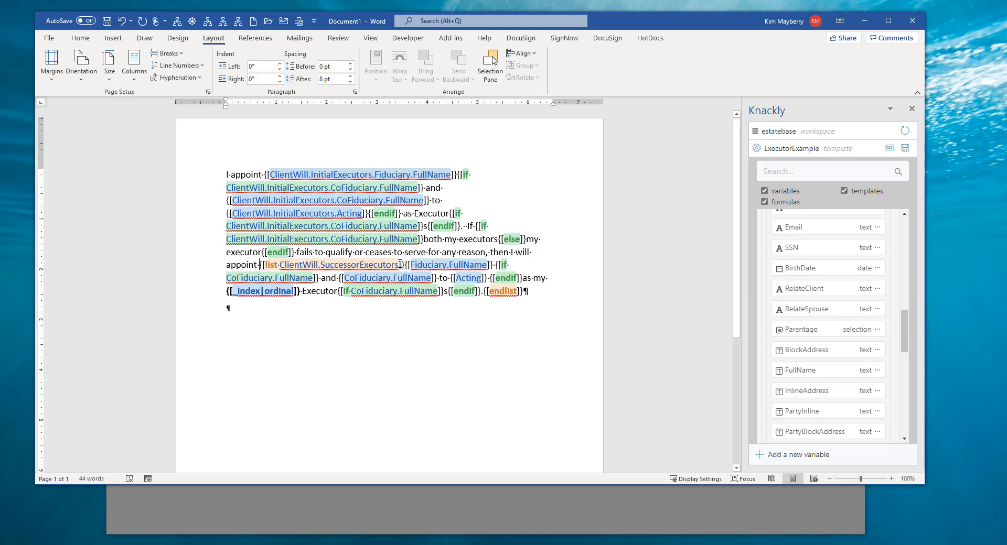
pyautogui.moveTo(398, 263); pyautogui.dragTo(280, 264)
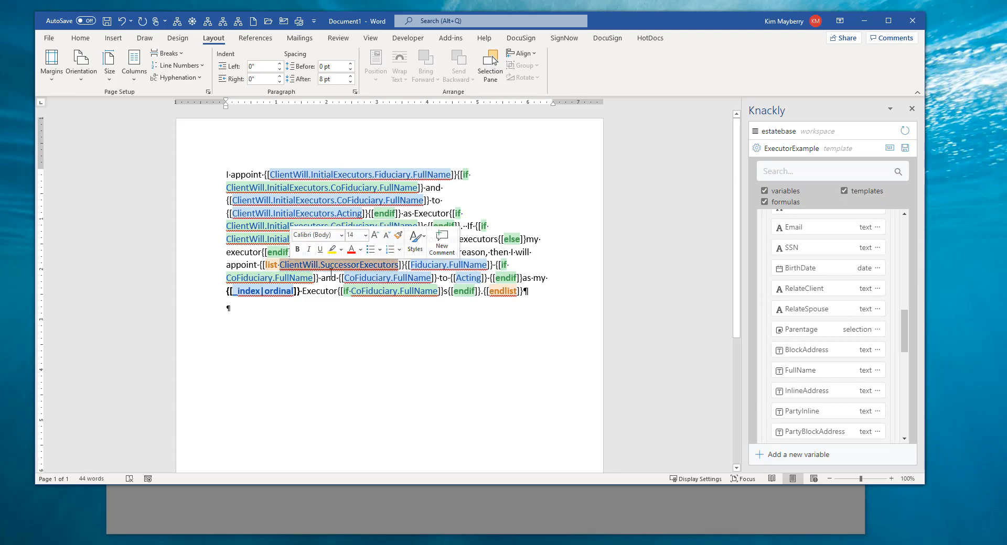
pyautogui.click(414, 265)
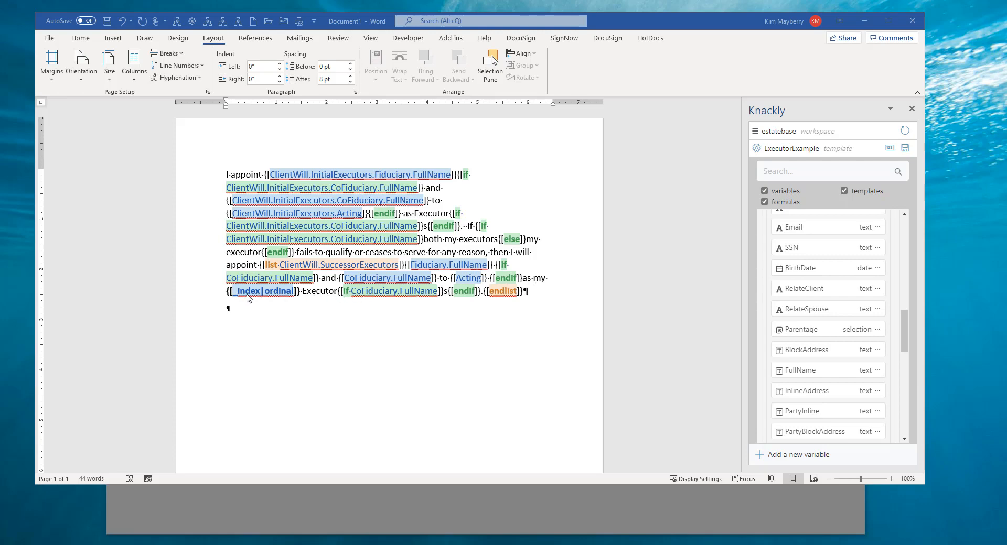
# Step: Insert the word "successor" between the {[_index|ordinal]} field and "Executor" in the successor executors list
pyautogui.click(304, 291)
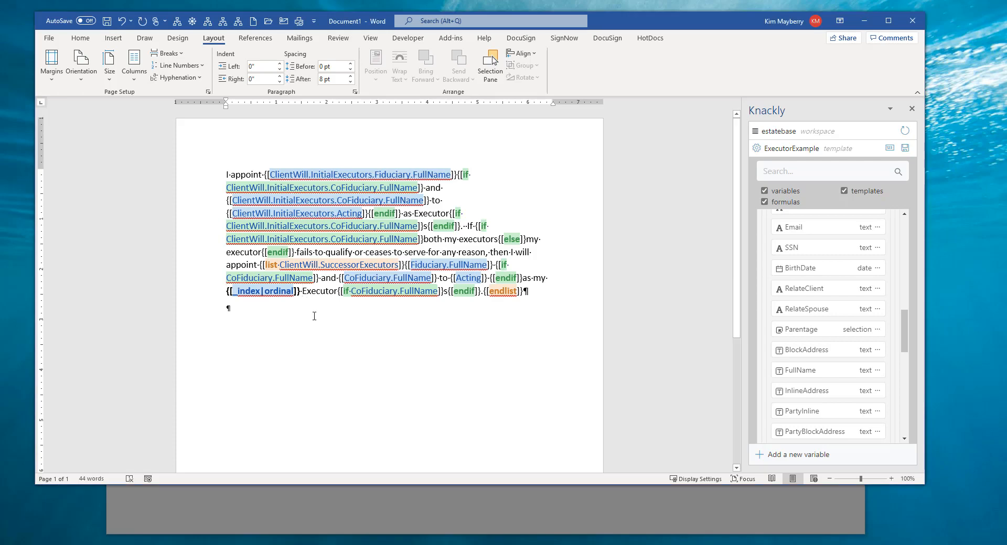
pyautogui.write('succ')
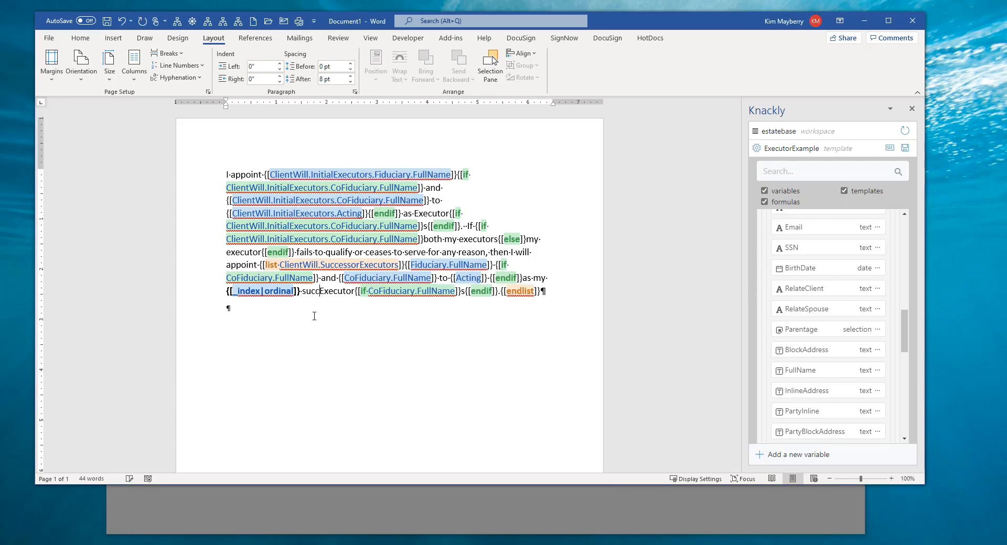
pyautogui.write('essor Executor{[if')
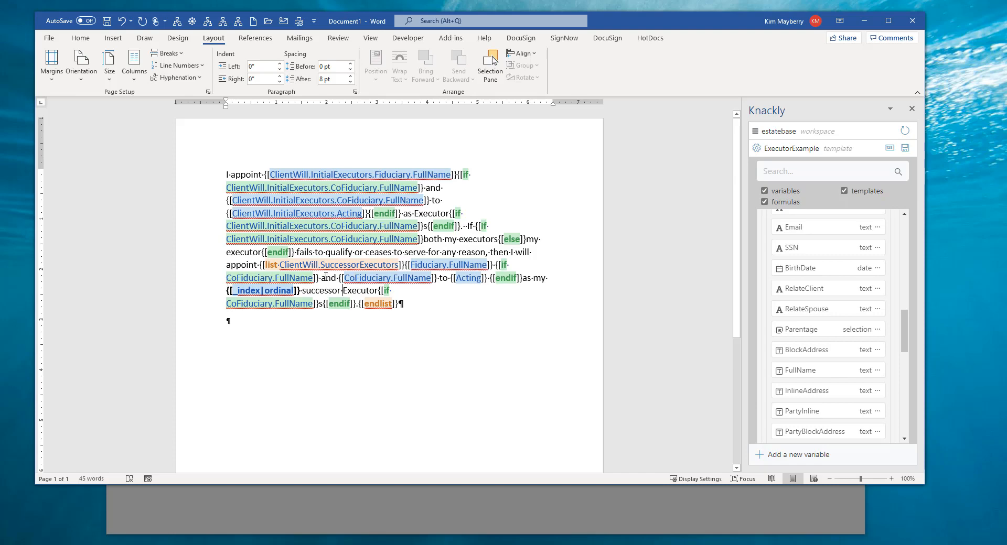
pyautogui.moveTo(323, 279); pyautogui.dragTo(335, 295)
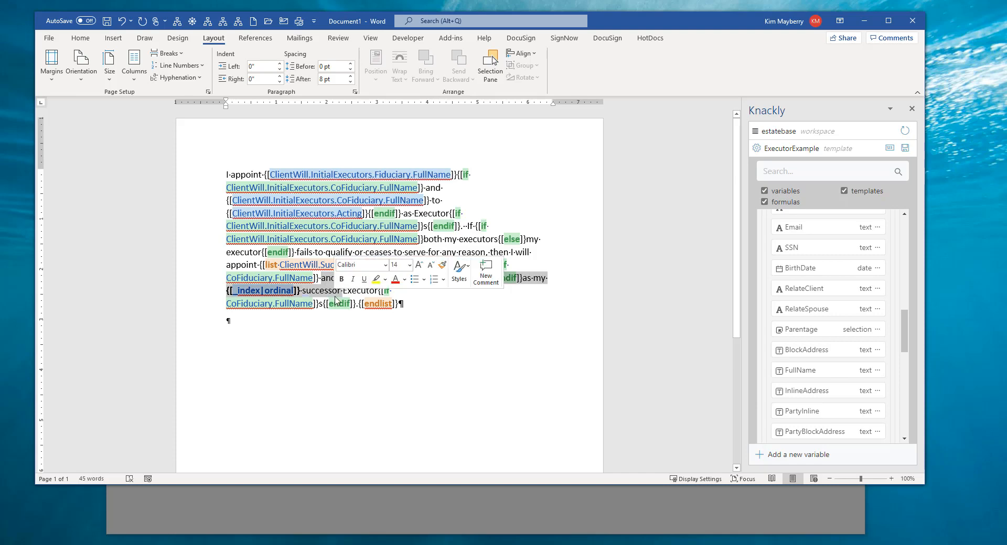
pyautogui.click(326, 283)
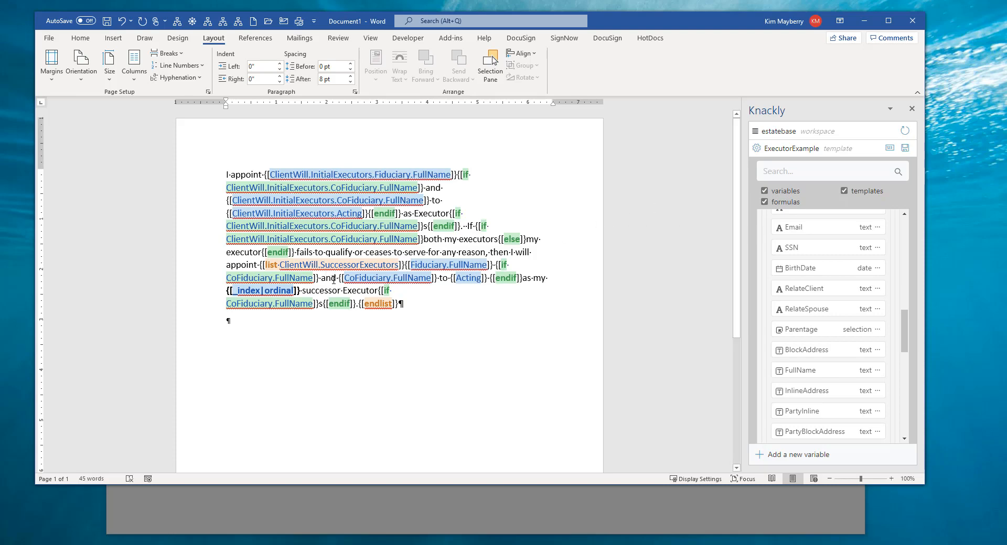
# Step: Refresh the Knackly workspace data, and check the successor executor wording and sentence spacing in the generated ExecutorExample (2).docx
pyautogui.click(904, 131)
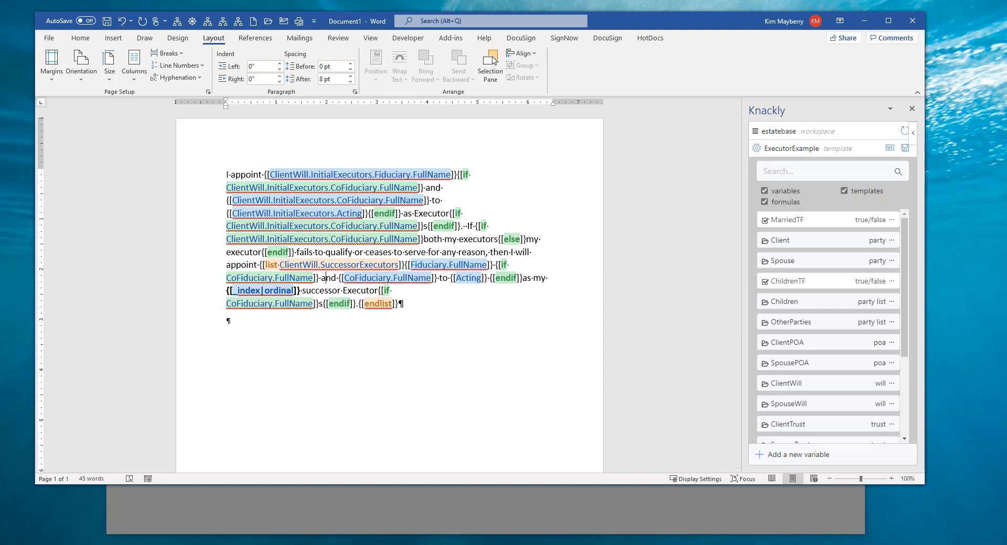
pyautogui.click(322, 544)
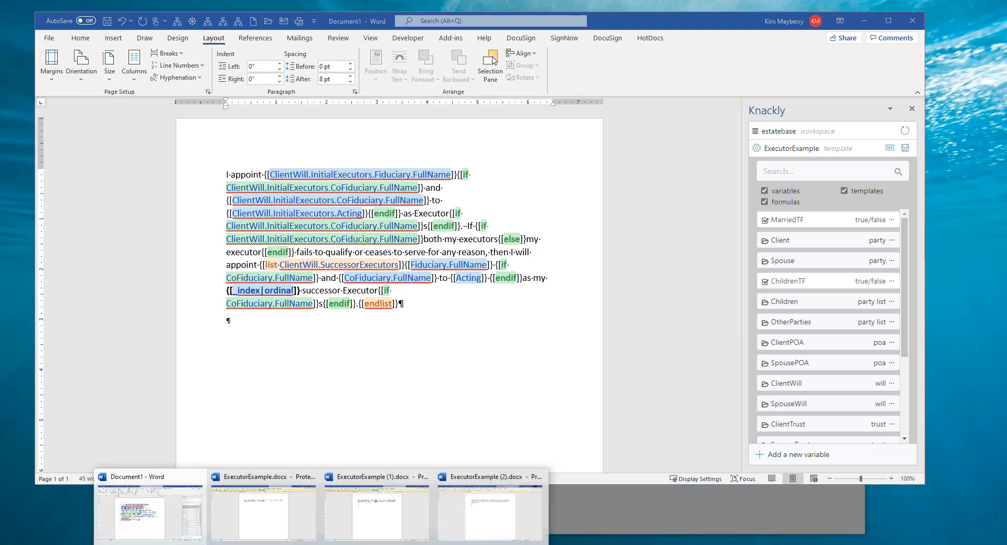
pyautogui.click(512, 521)
pyautogui.click(595, 160)
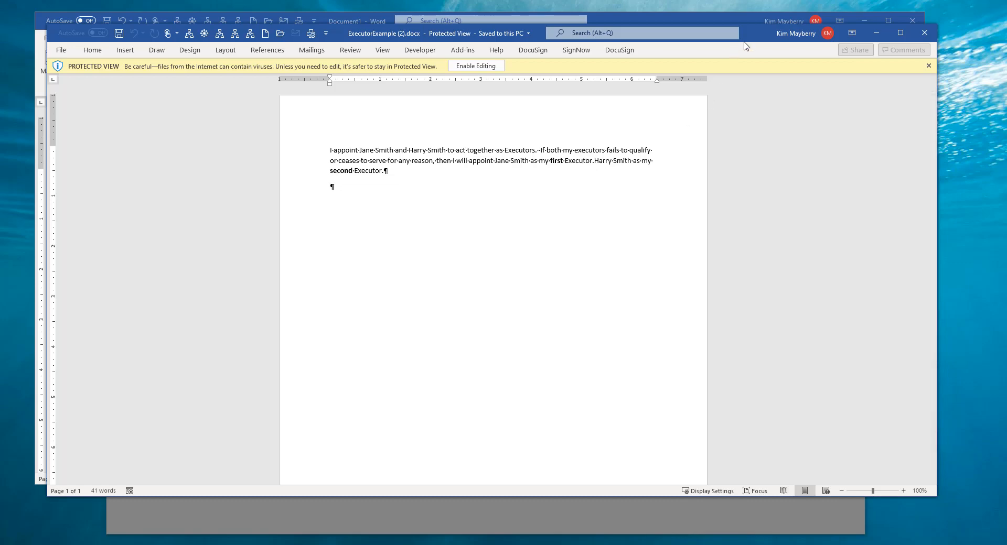
pyautogui.moveTo(751, 36); pyautogui.dragTo(1006, 84)
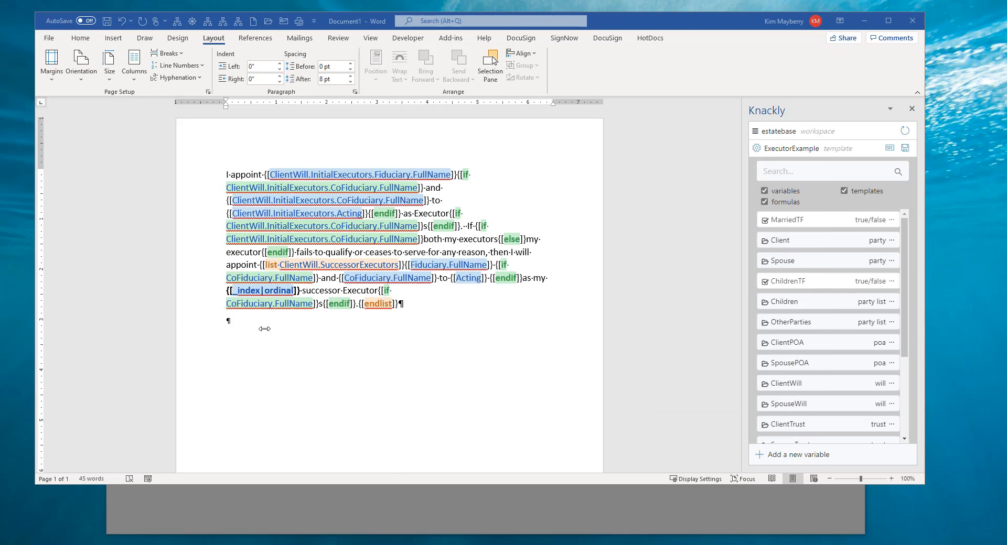
# Step: Insert two spaces between the final period and the {[endlist]} field in the template, and save the template to Knackly
pyautogui.click(359, 305)
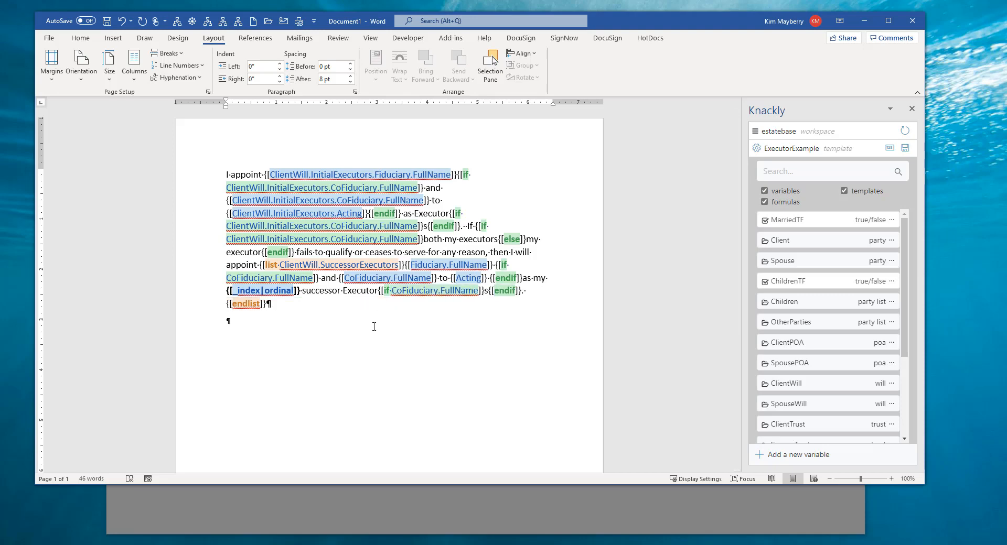
pyautogui.click(906, 149)
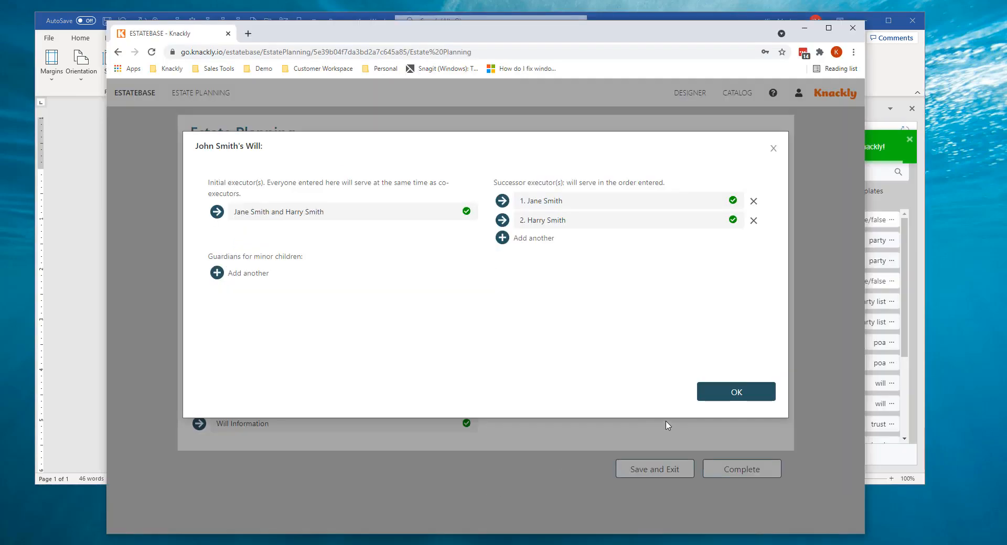
# Step: Switch to Knackly in the browser, save and exit the client's interview, and reopen Estate Planning to complete it
pyautogui.click(736, 392)
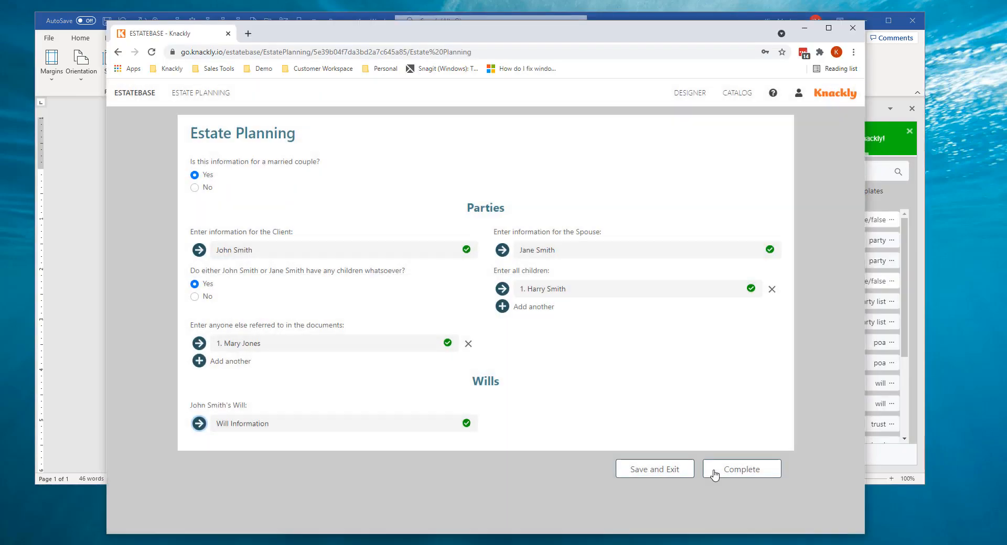
pyautogui.click(639, 468)
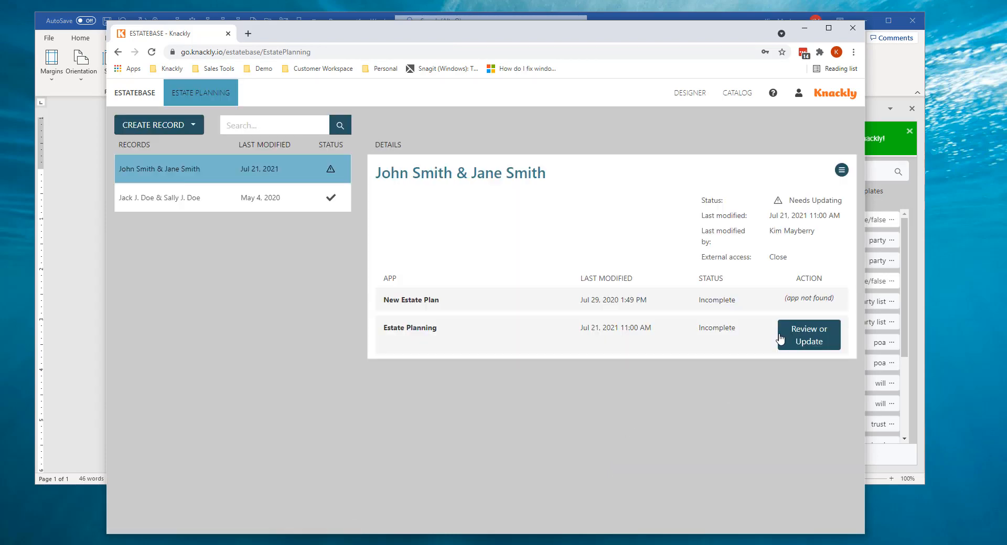
pyautogui.click(808, 339)
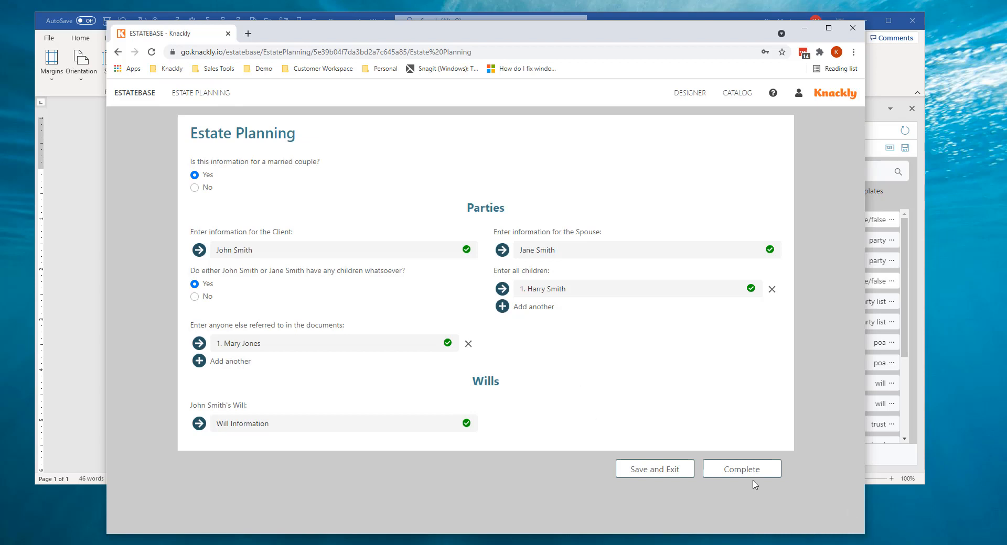
pyautogui.click(706, 469)
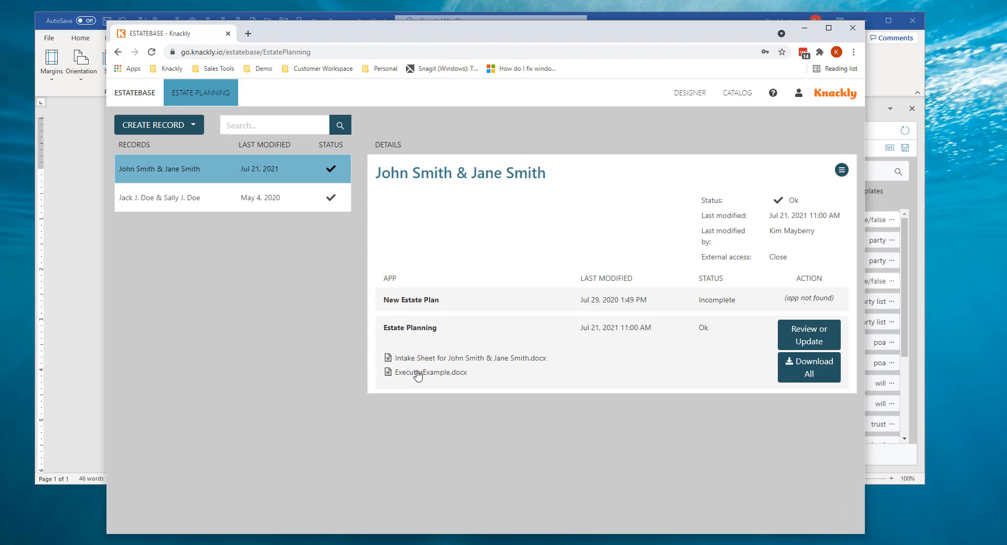
# Step: Open the newly generated ExecutorExample.docx and examine the ordinal wording of the successor executors
pyautogui.click(418, 372)
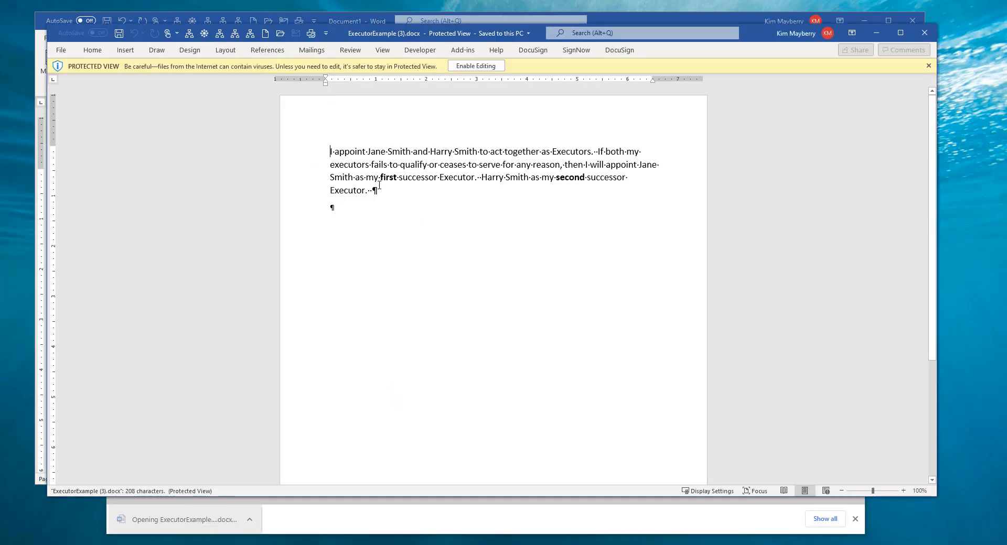
pyautogui.moveTo(380, 181); pyautogui.dragTo(397, 179)
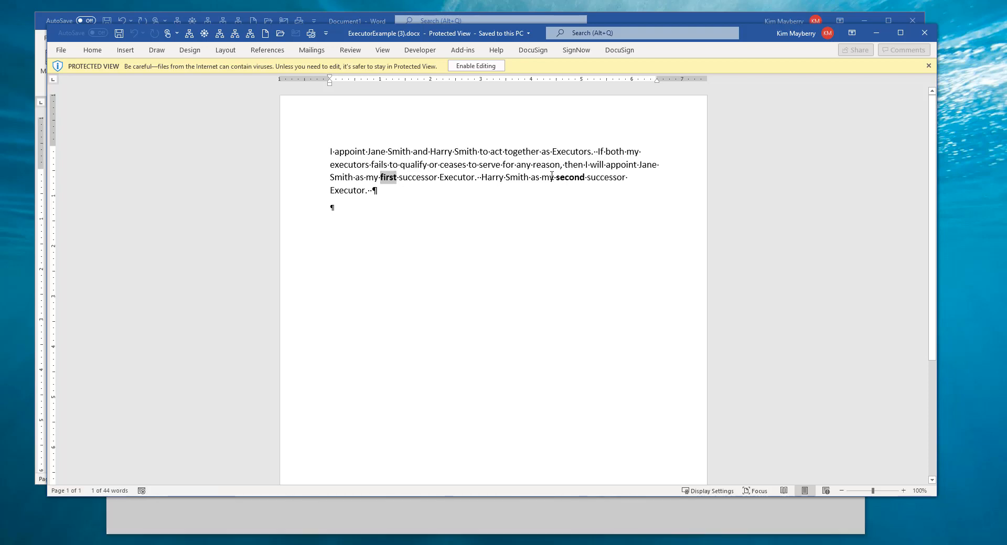